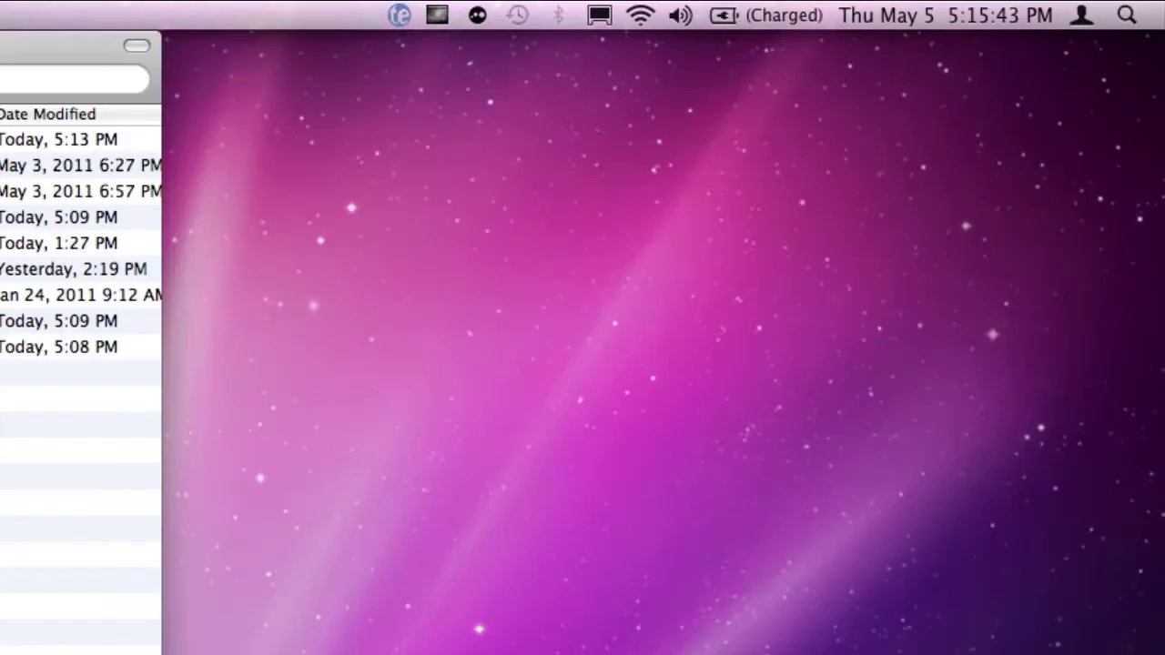
- Search the computer for Adobe Bridge CS5.1 and launch it
key("super+space")
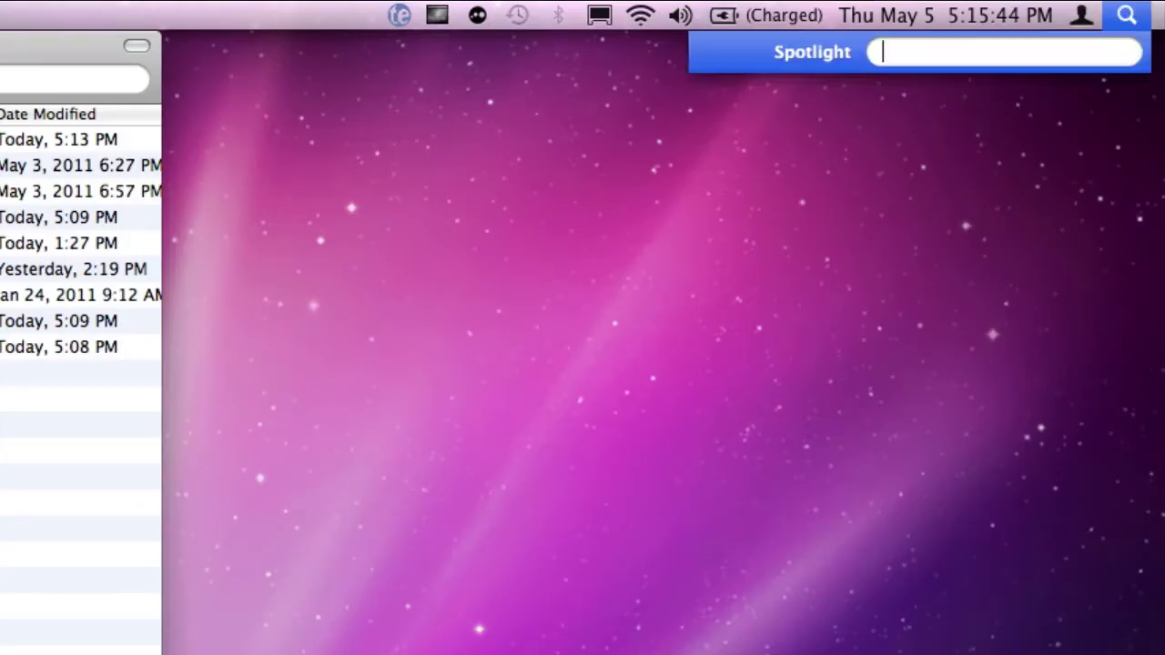
type("brig")
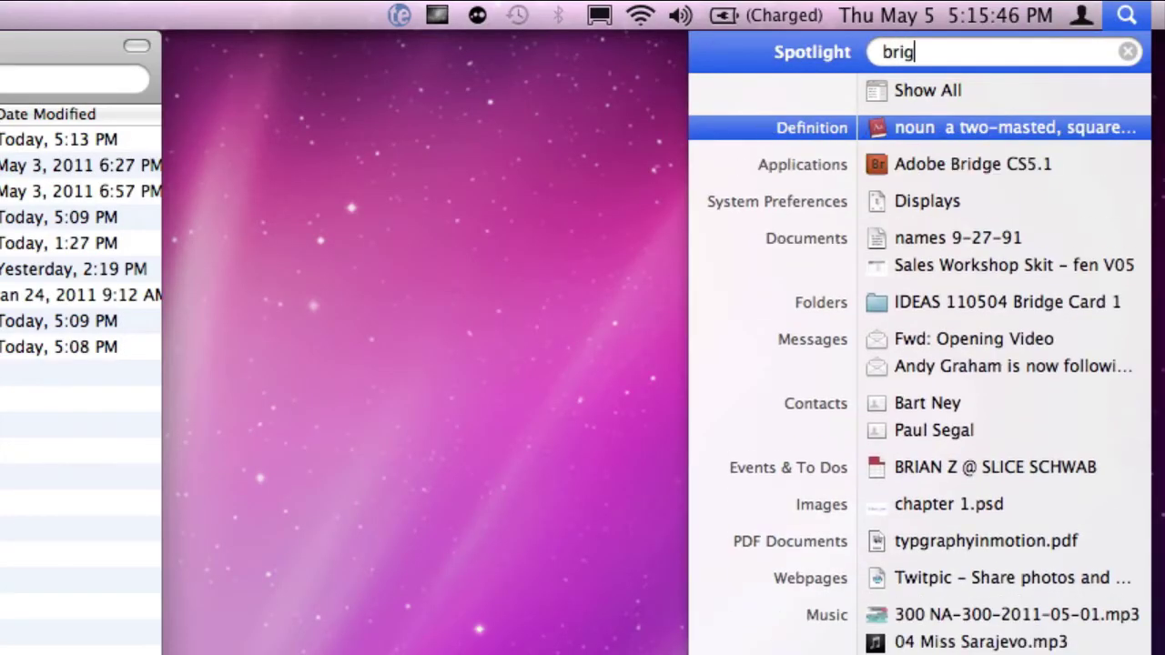
key("BackSpace")
type("d")
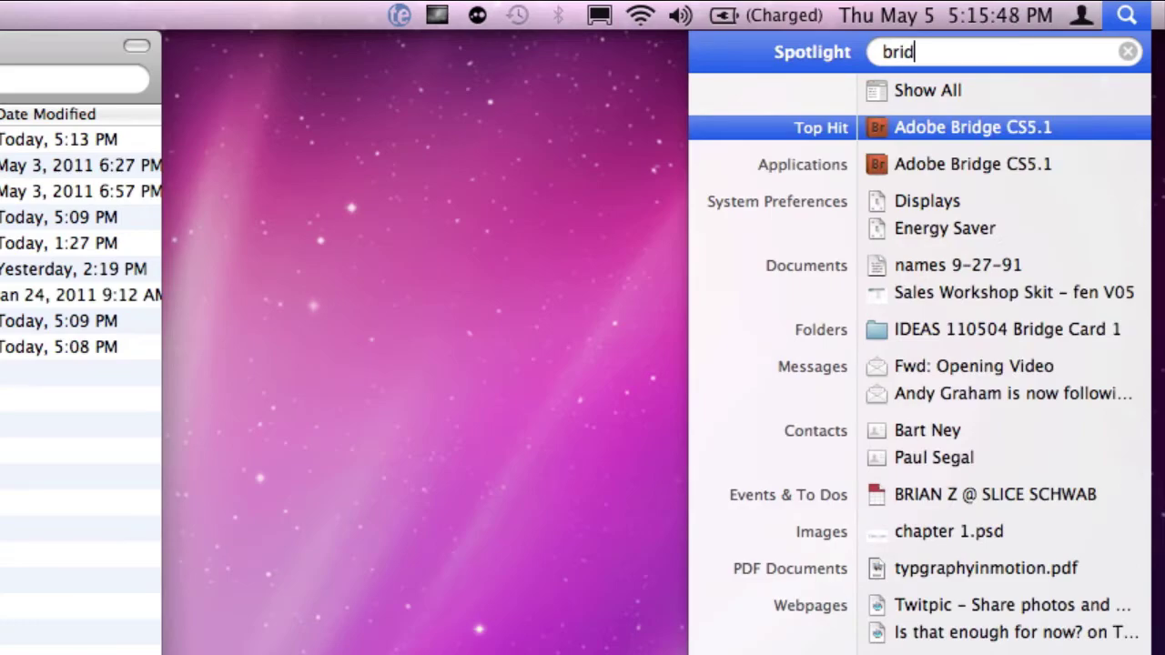
key("Return")
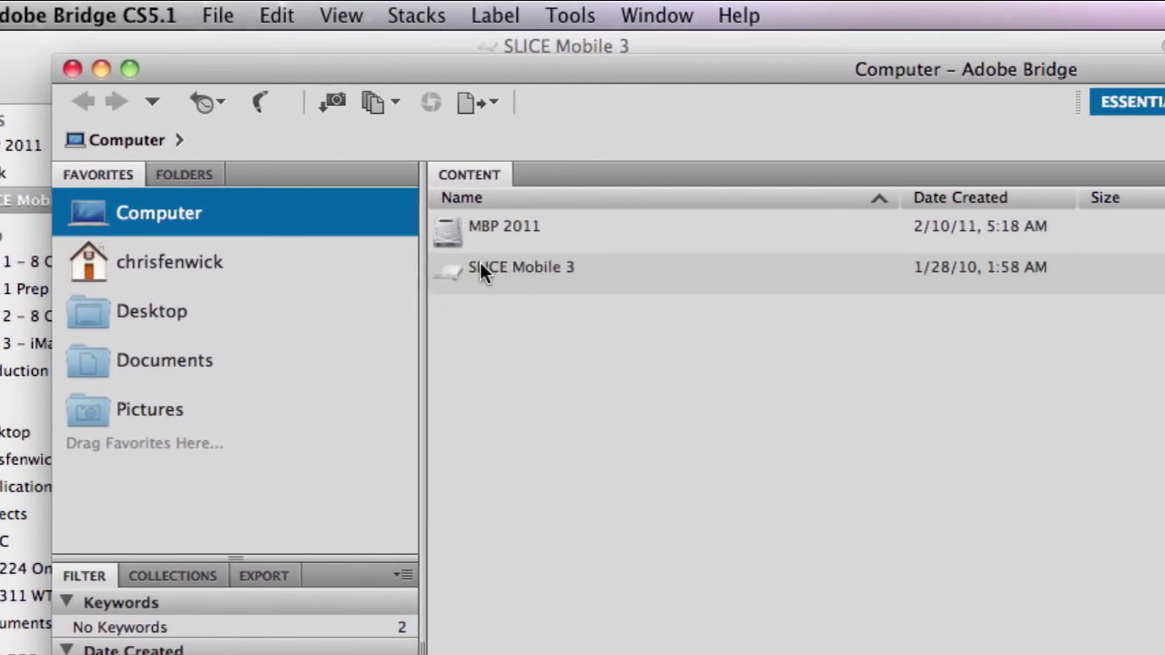
- Browse the SLICE Mobile 3 drive to 110503 ADSK IDEAS and open its IDEAS 110503 Interview Room CANON folder
left_click(502, 267)
double_click(377, 274)
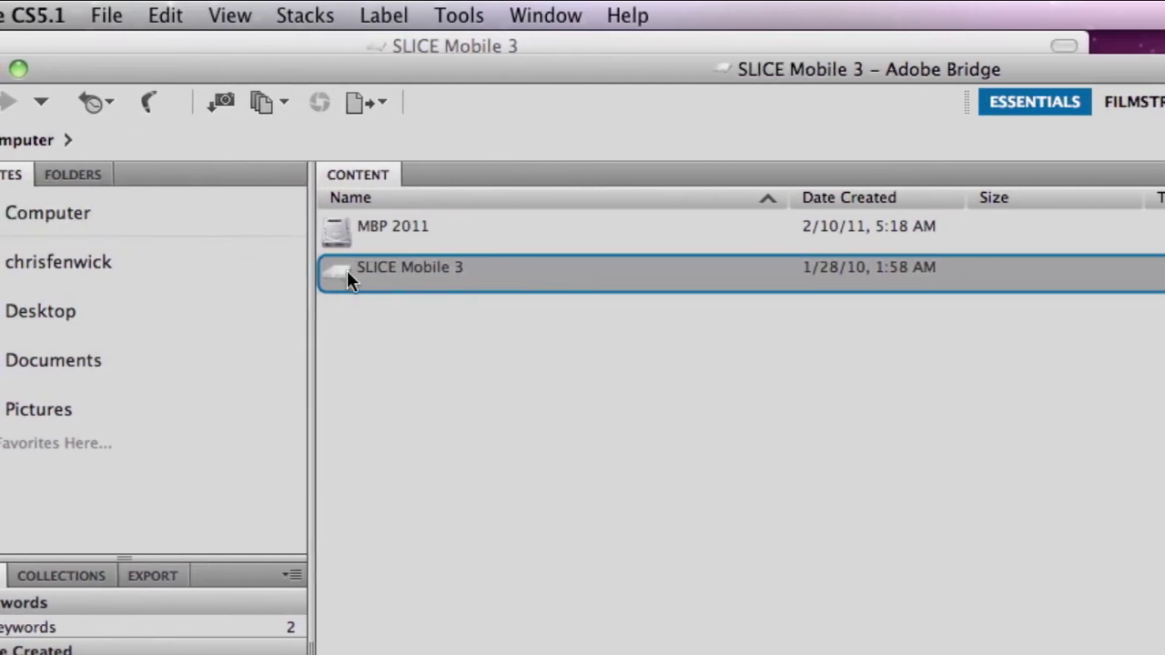
double_click(257, 233)
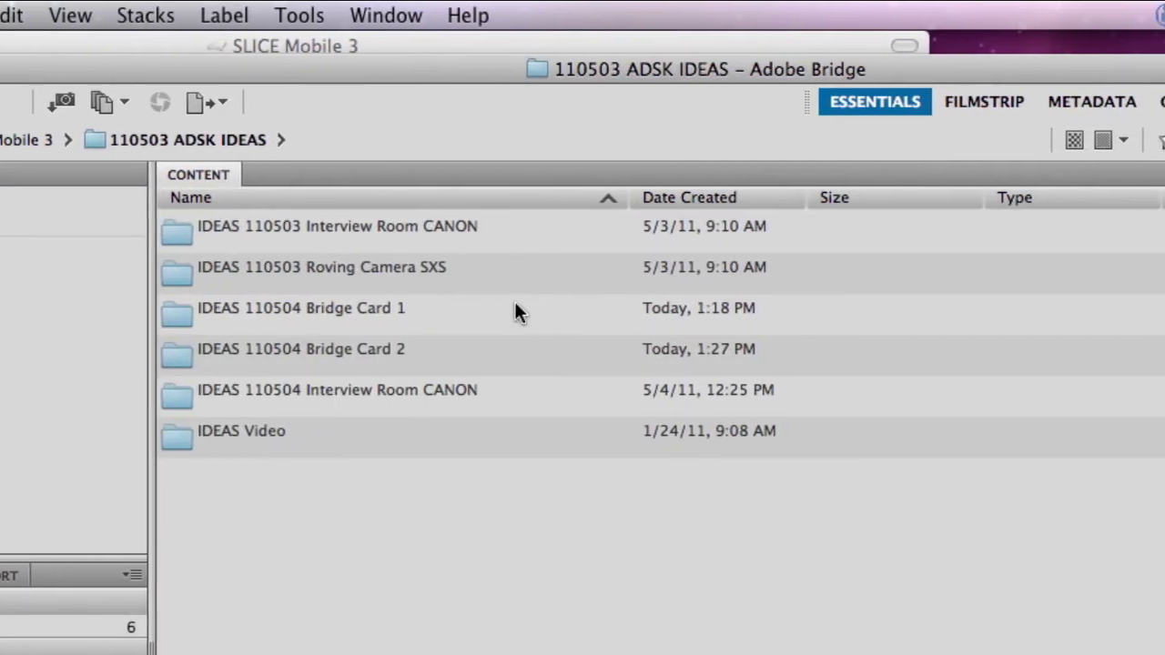
left_click(417, 232)
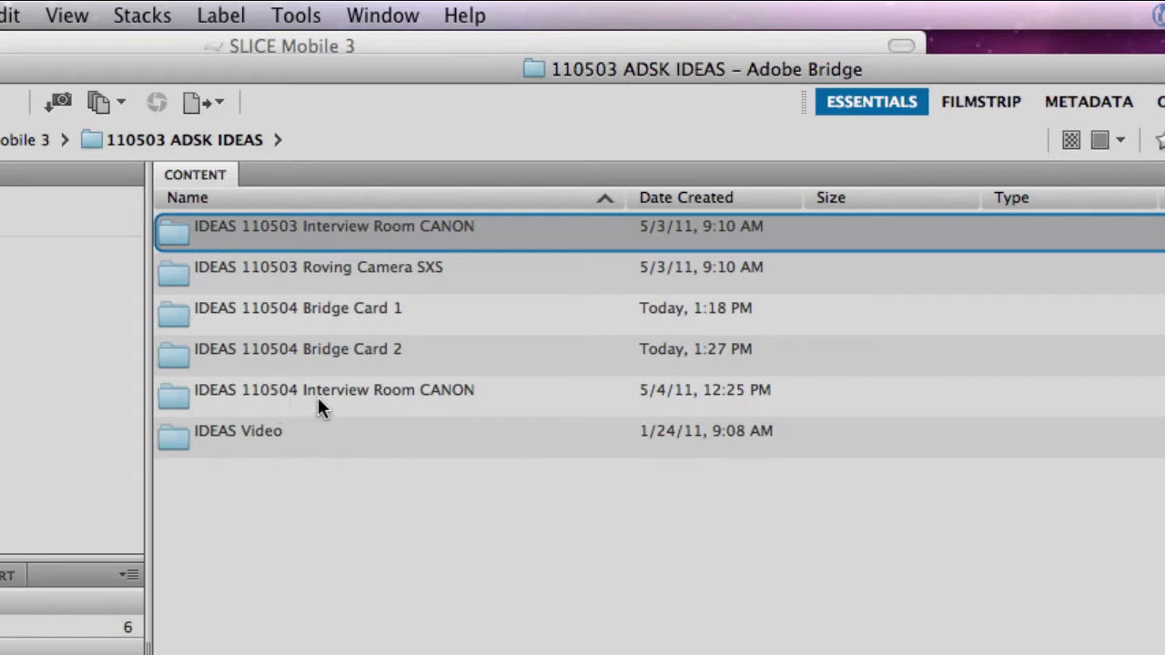
double_click(178, 235)
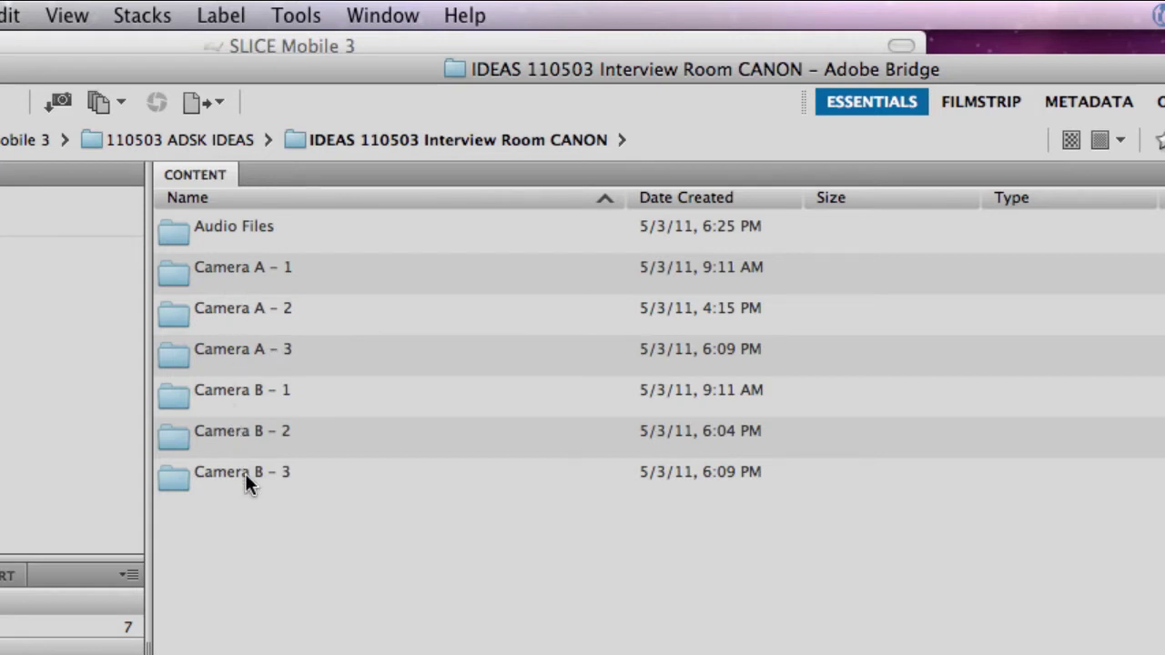
- Open the 100EOS5D clip folder inside Camera A - 1, under DCIM
double_click(176, 274)
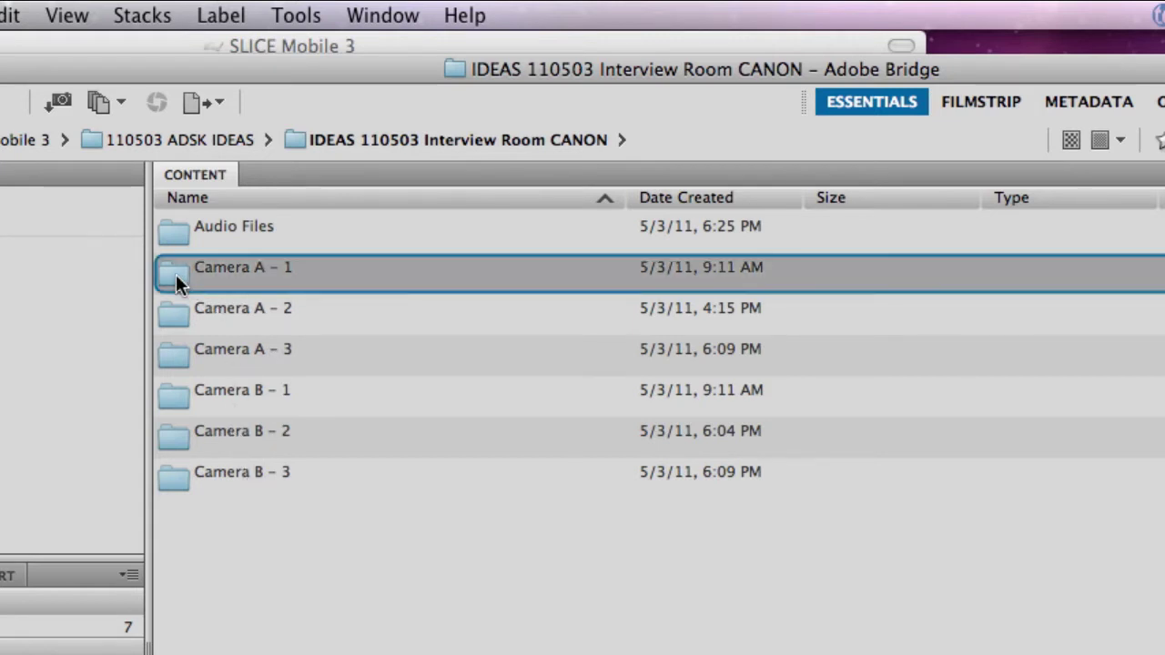
double_click(178, 234)
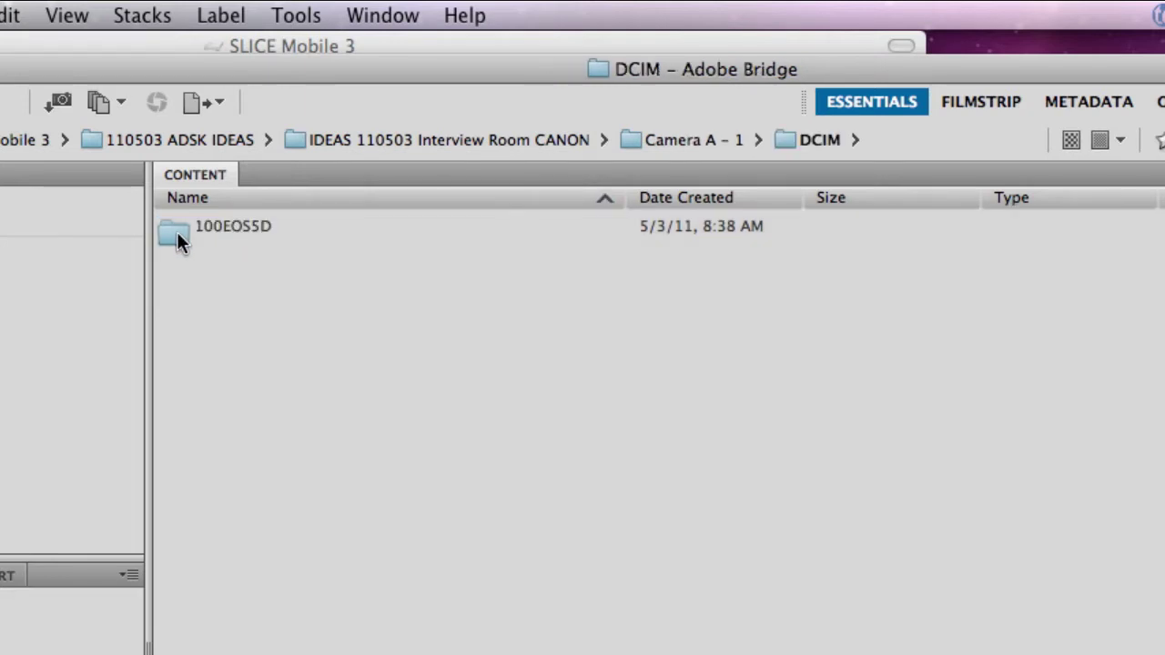
double_click(178, 234)
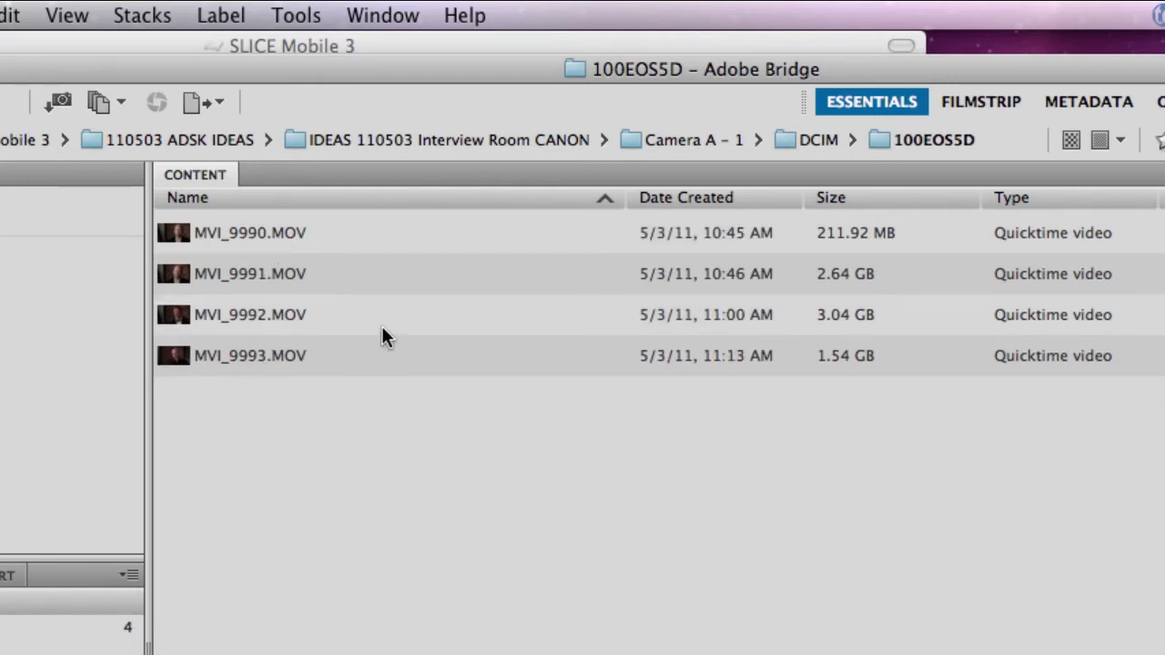
- Select all the MOV clips in Camera A - 1's 100EOS5D folder and open Batch Rename for them
left_click(248, 239)
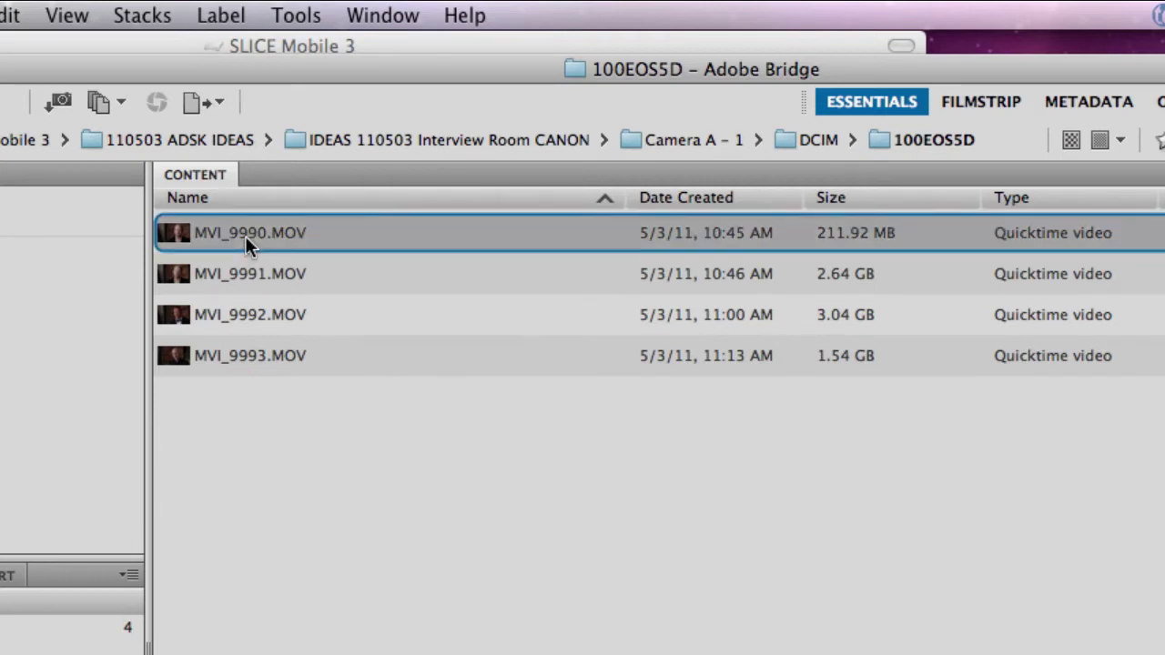
key("super+a")
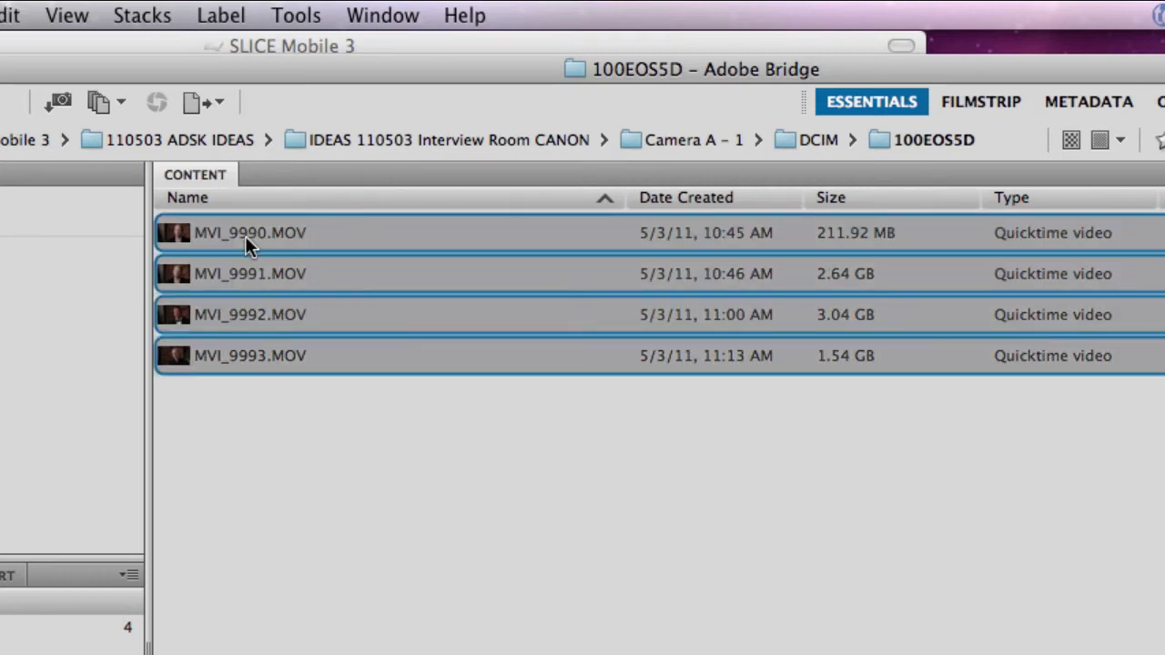
left_click(245, 236)
left_click(302, 481)
key("super+a")
left_click(285, 16)
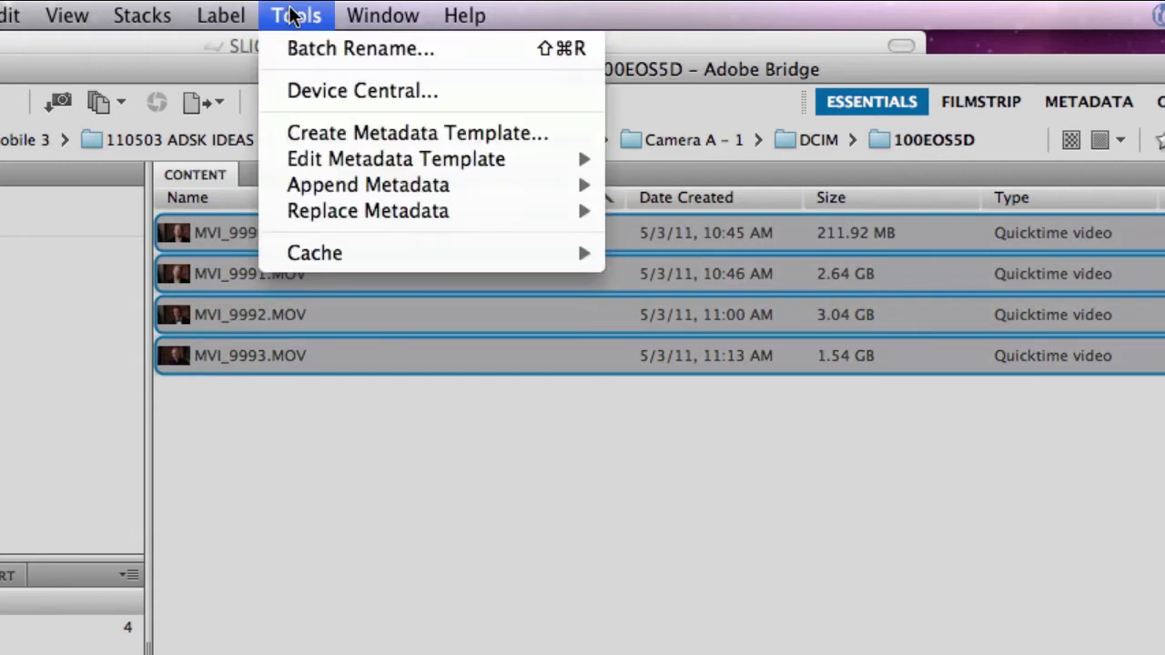
left_click(325, 52)
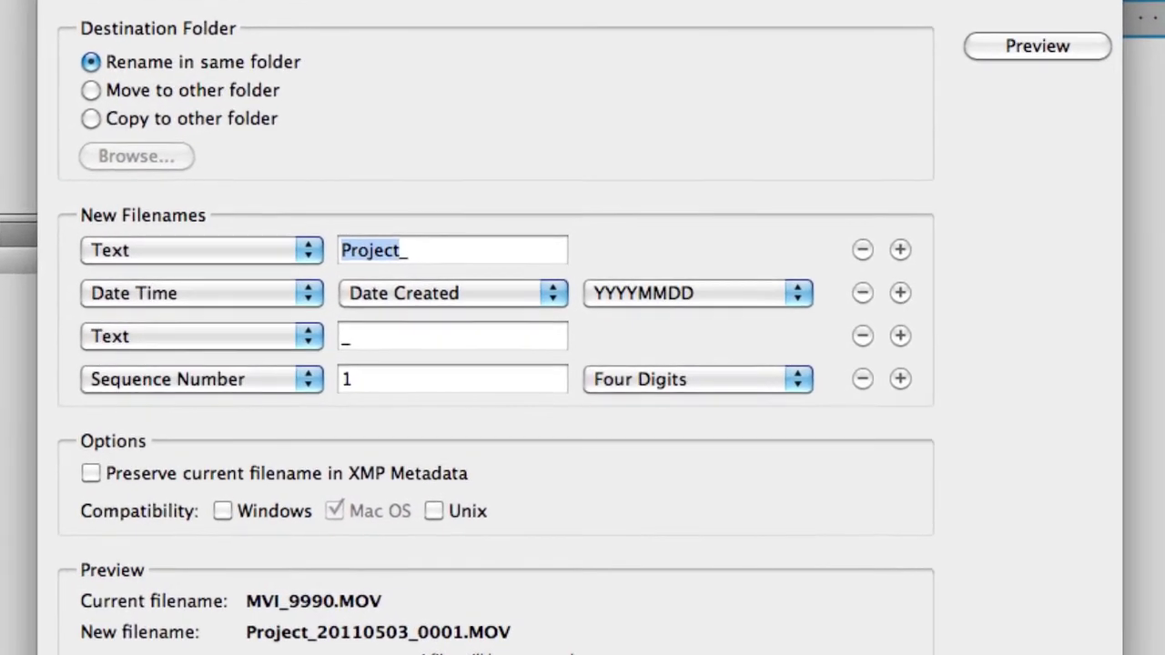
- Batch rename the Camera A - 1 clips in place with prefix A1_, creation date as YYMMDD, an underscore and the current filename
type("A")
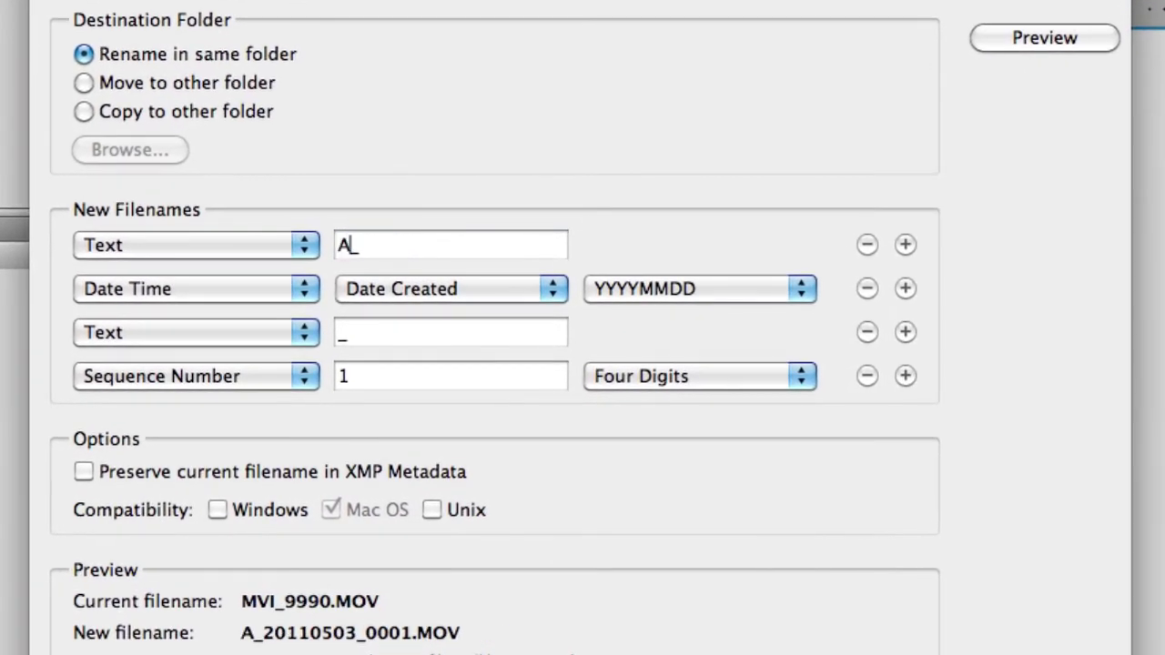
type("1")
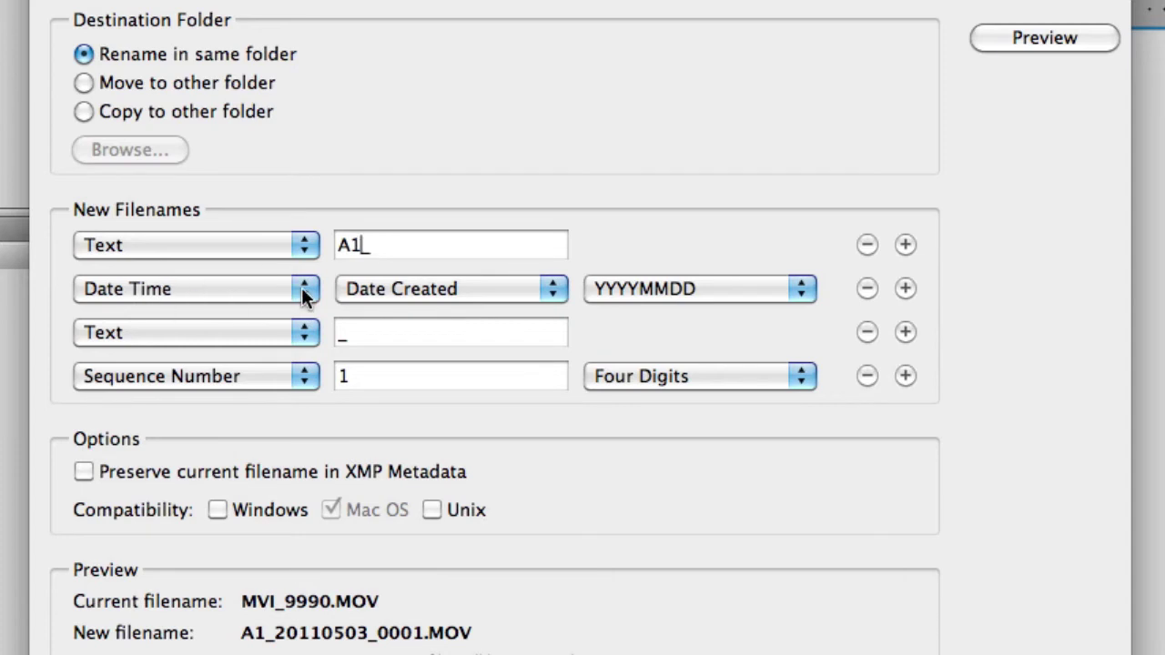
left_click(691, 289)
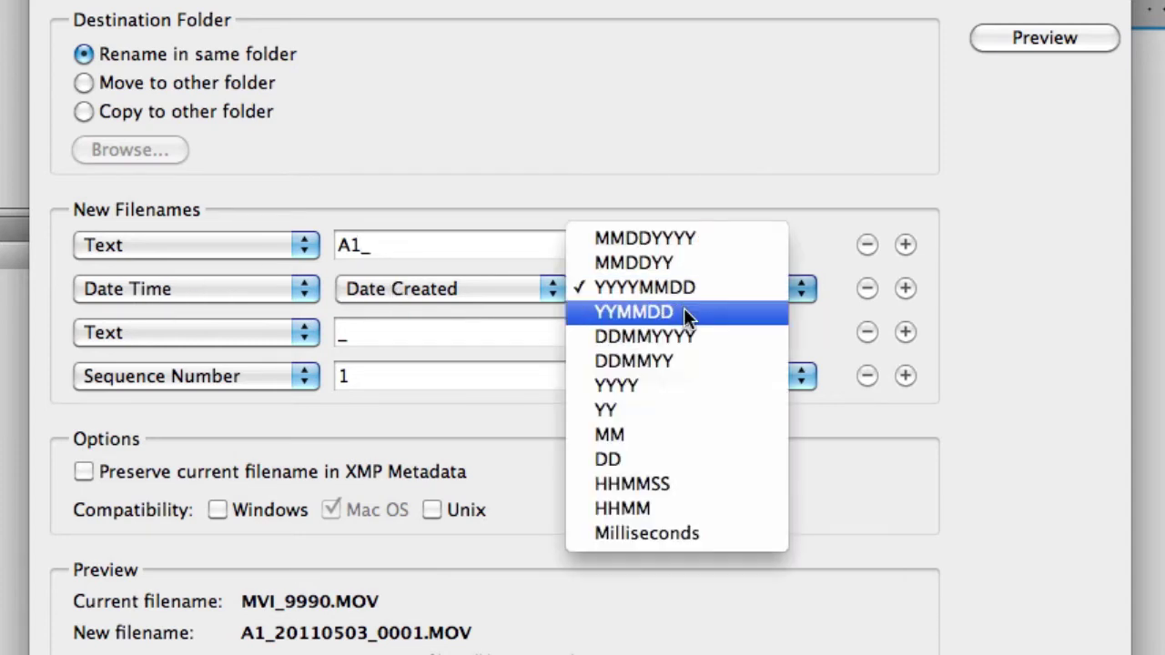
left_click(684, 308)
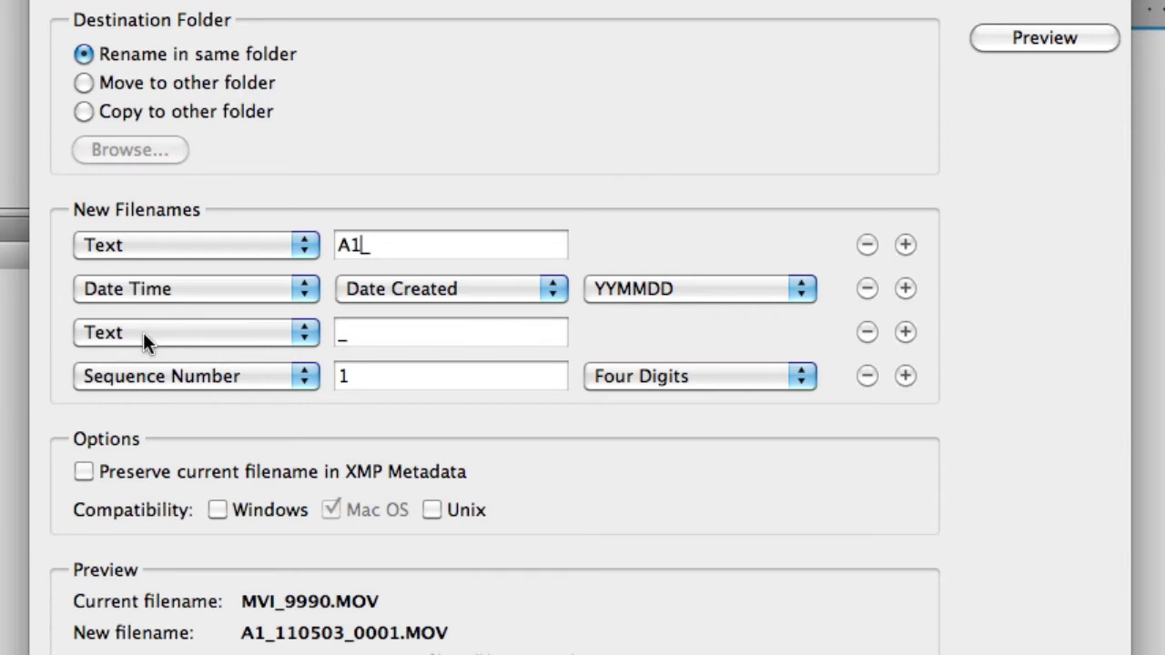
left_click(234, 382)
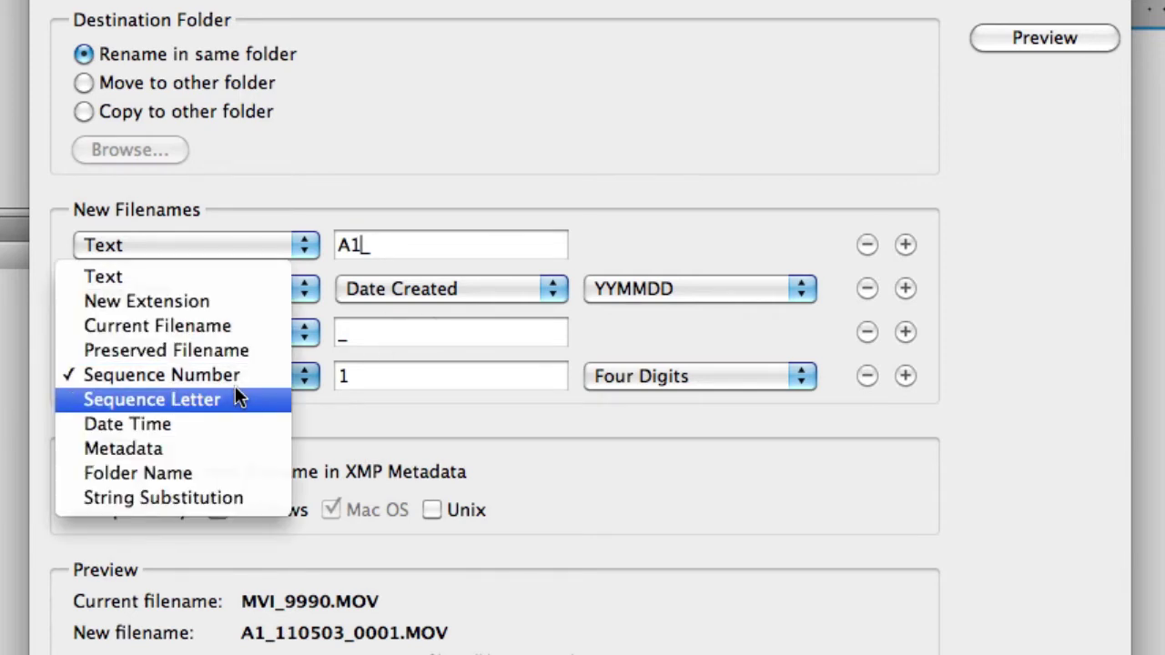
left_click(228, 328)
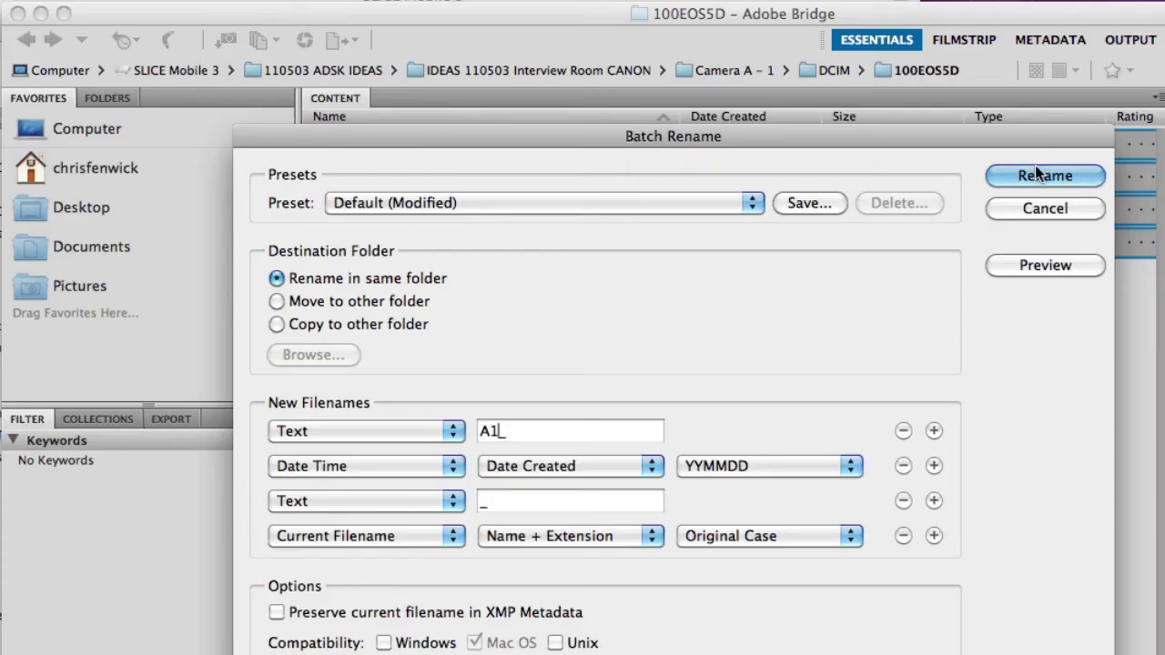
left_click(1033, 171)
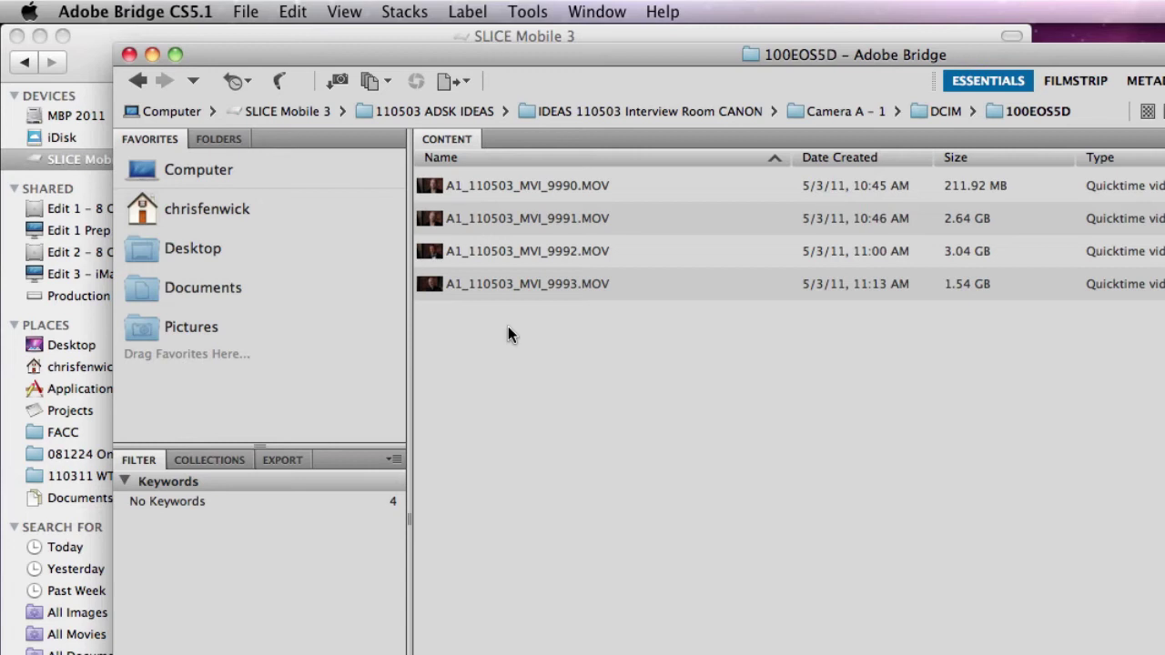
- Return to the Interview Room CANON folder and open Camera A - 2's 100EOS5D clip folder under DCIM
left_click(137, 80)
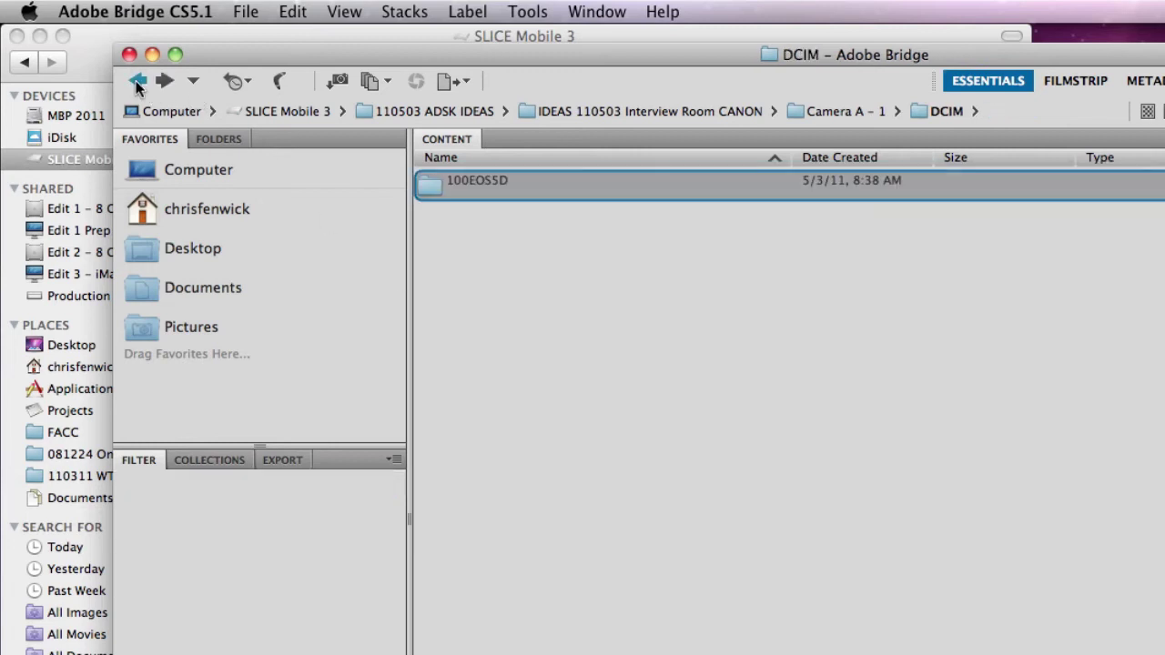
left_click(136, 82)
left_click(137, 82)
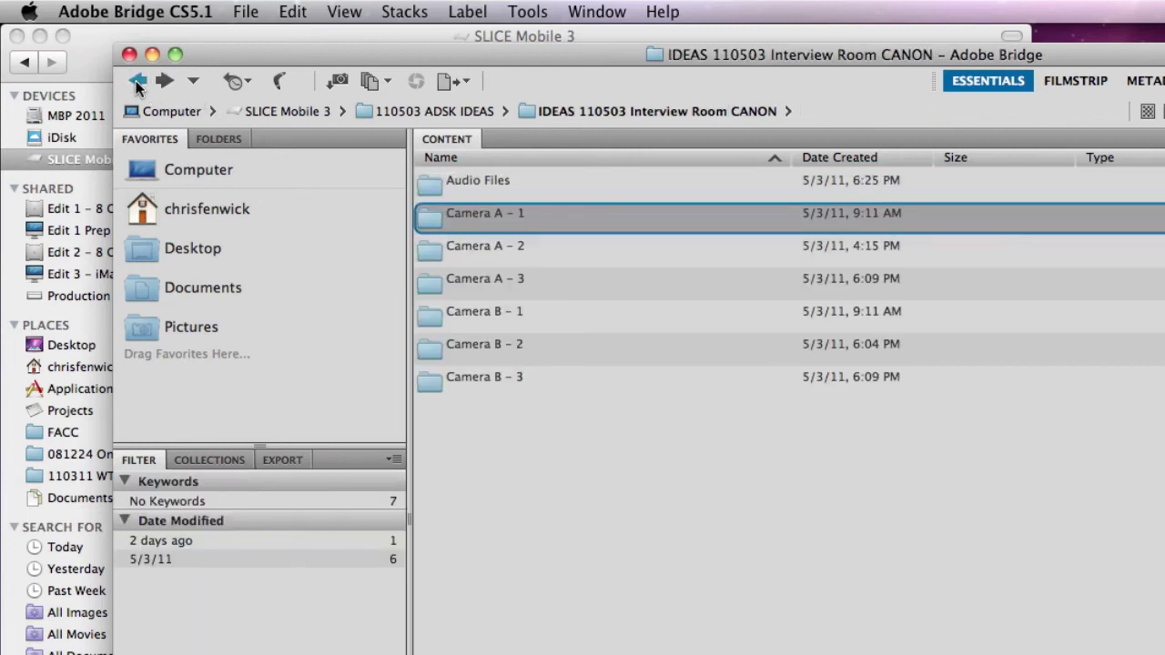
double_click(509, 246)
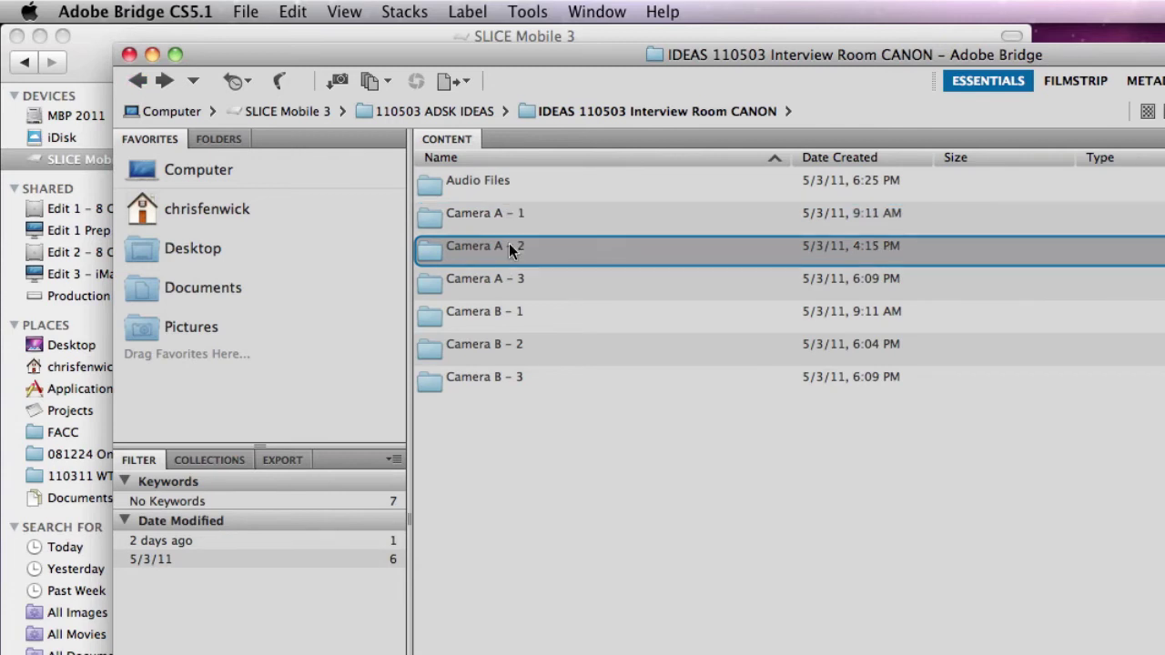
left_click(462, 183)
double_click(461, 182)
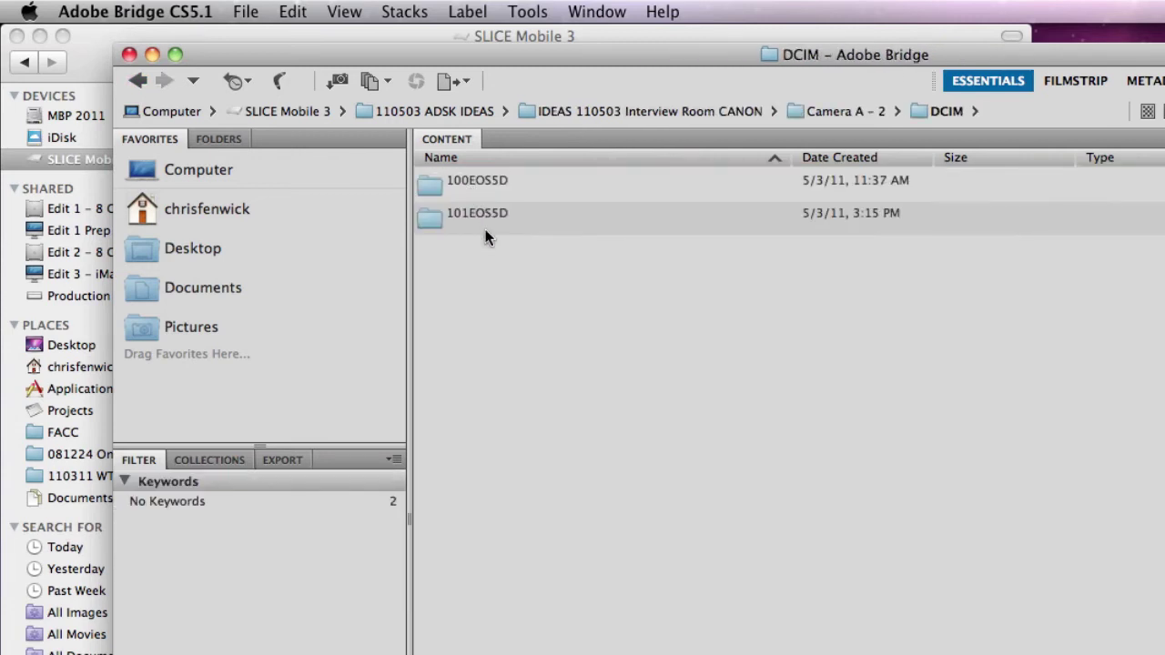
double_click(454, 180)
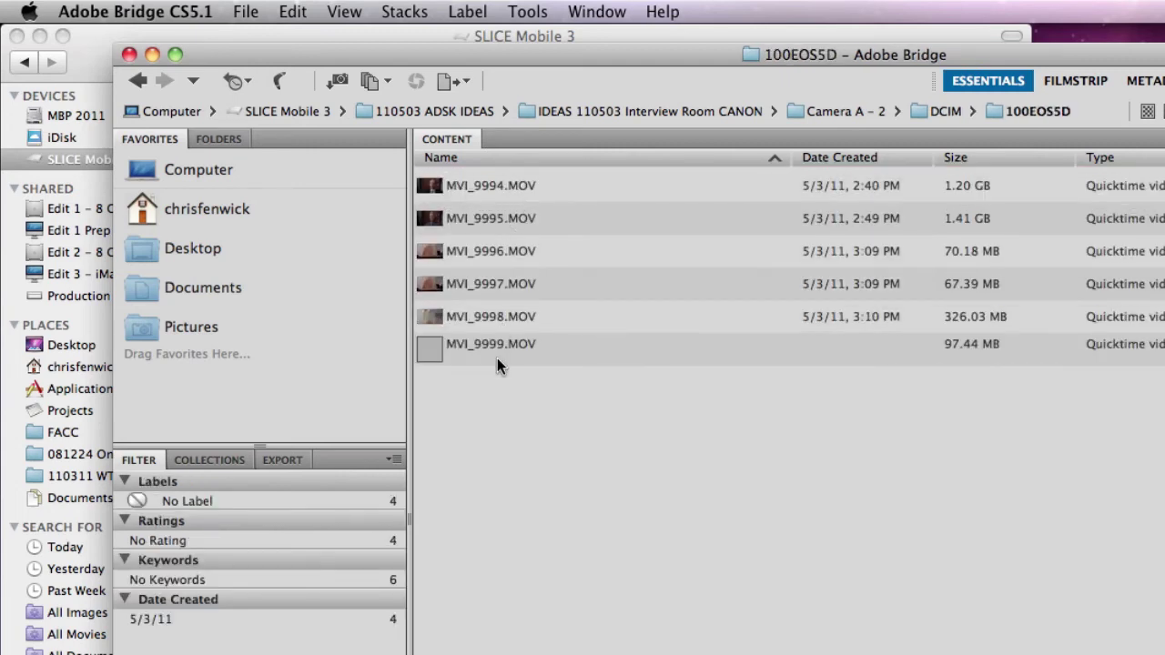
- Batch rename all clips in Camera A - 2's 100EOS5D folder, changing the prefix text to A2_ and keeping the other naming settings
key("super+a")
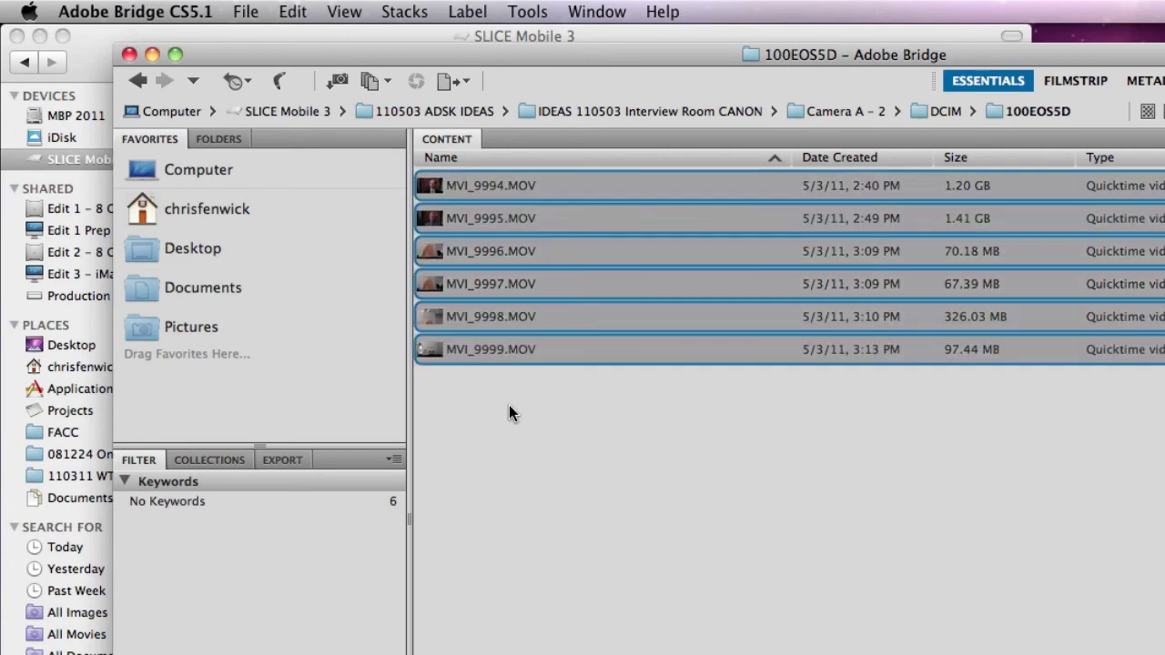
left_click(526, 12)
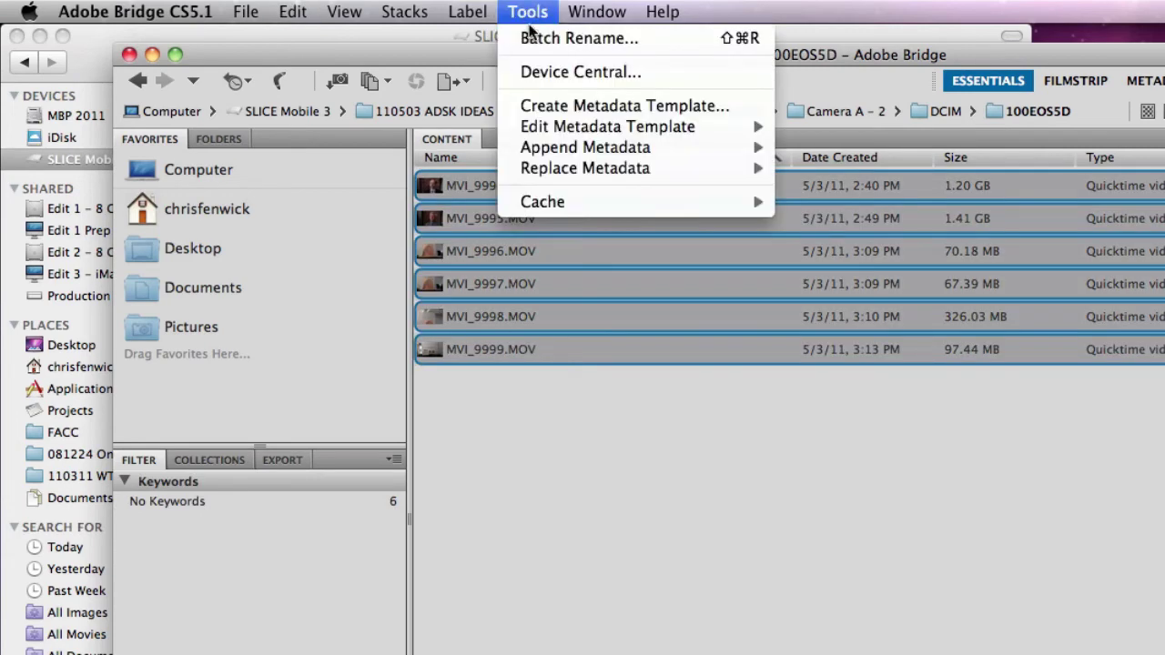
left_click(532, 40)
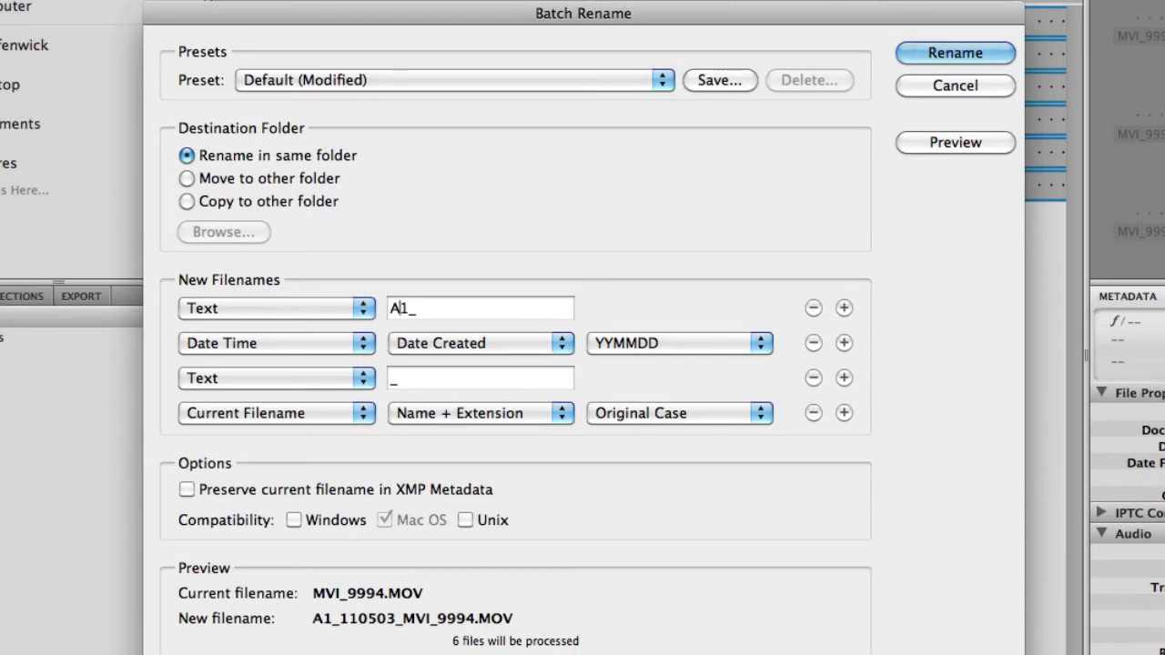
key("Left")
key("BackSpace")
type("2")
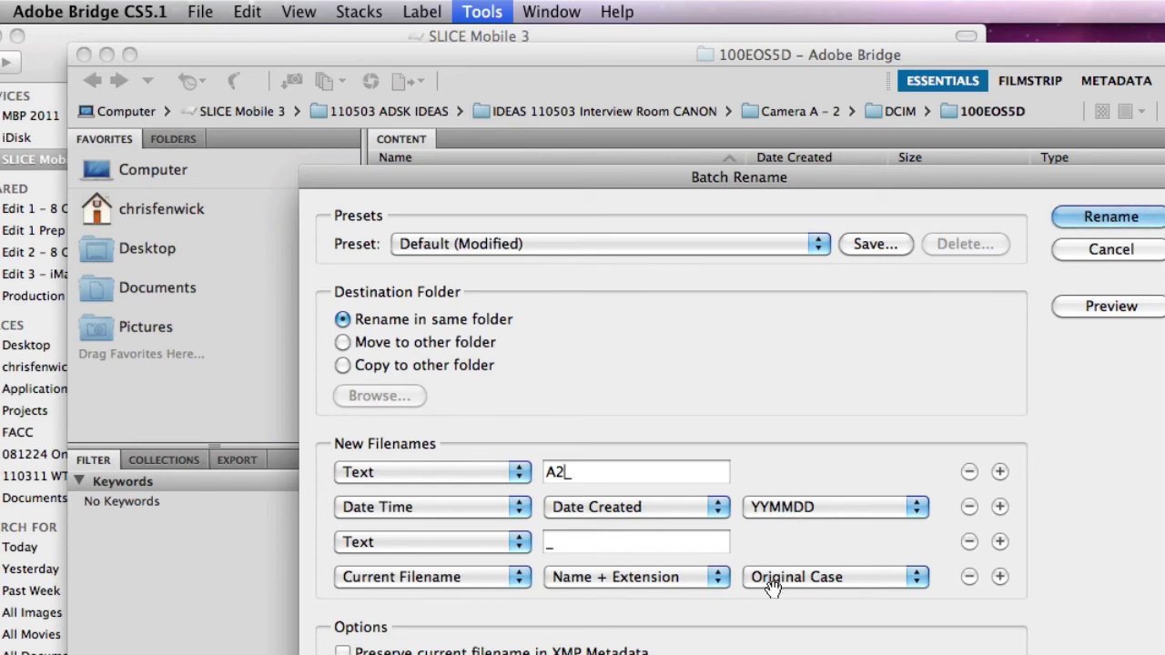
left_click(1122, 219)
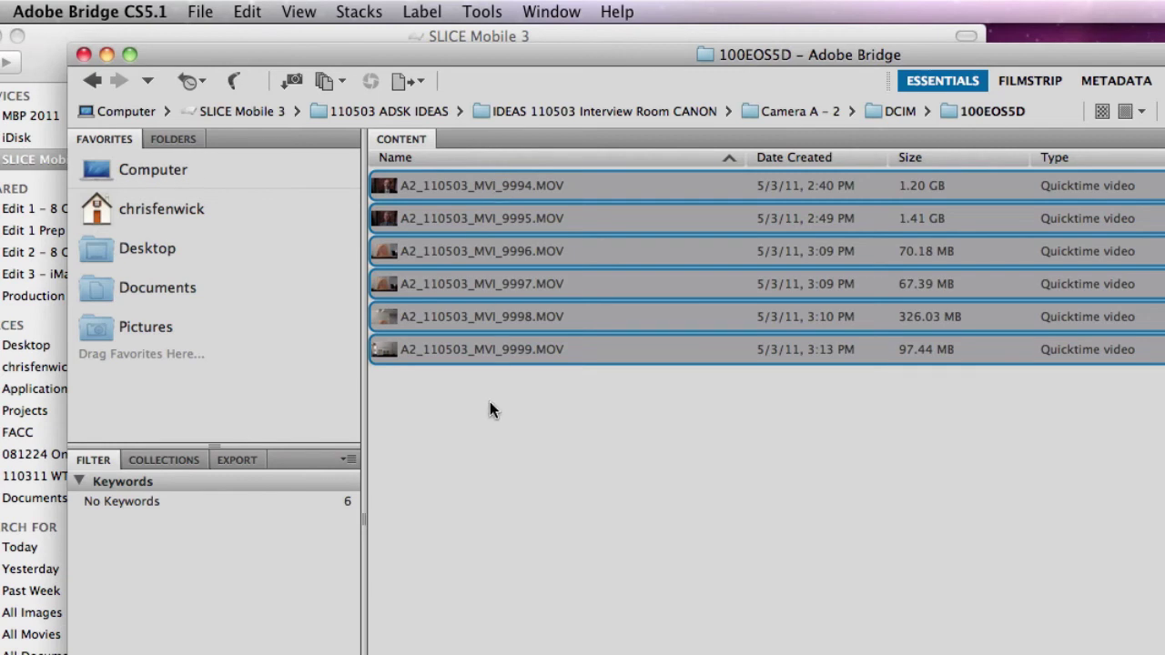
- Batch rename all clips in Camera A - 2's 101EOS5D folder with the same A2_ prefix and naming settings
key("super+Up")
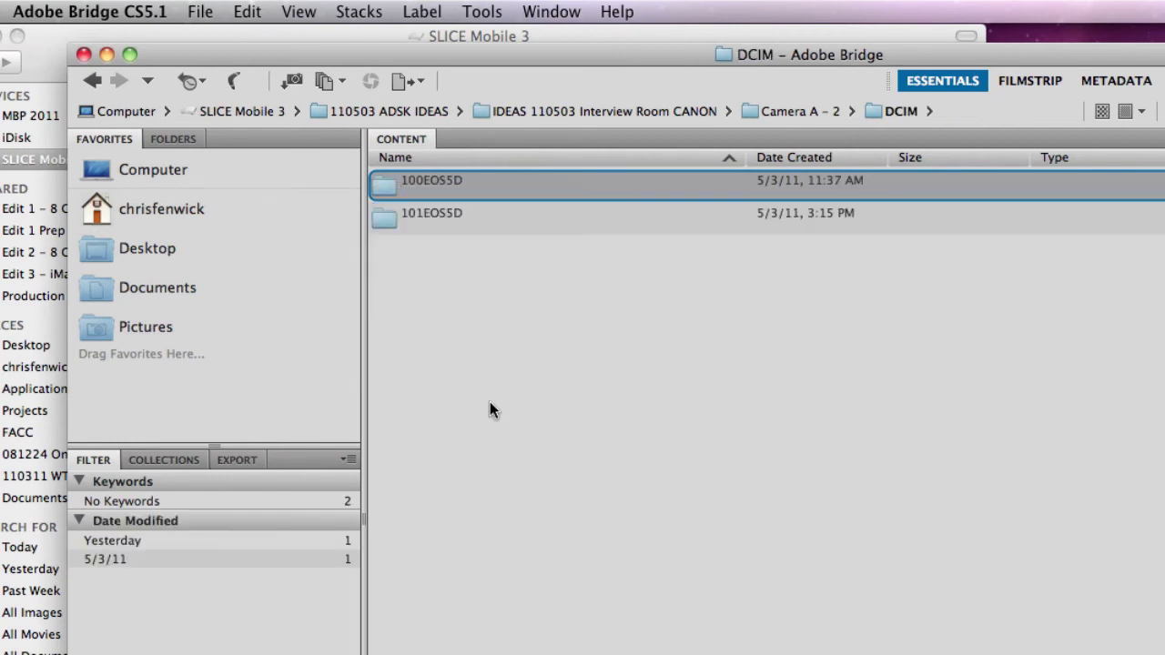
double_click(448, 212)
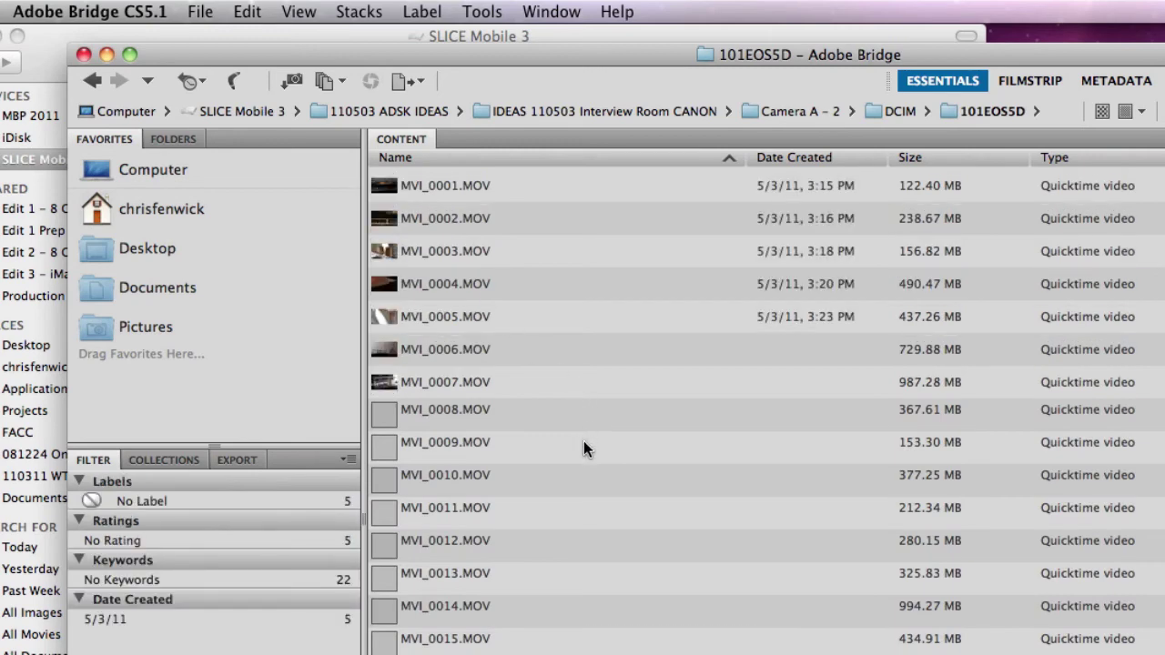
key("super+a")
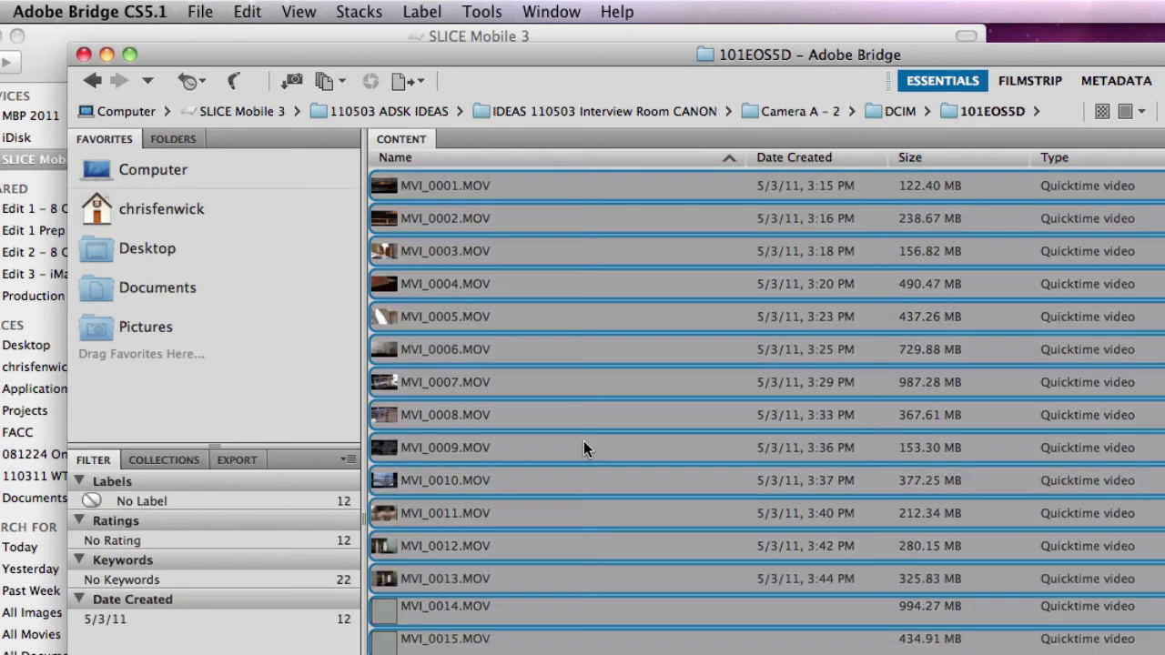
left_click(482, 11)
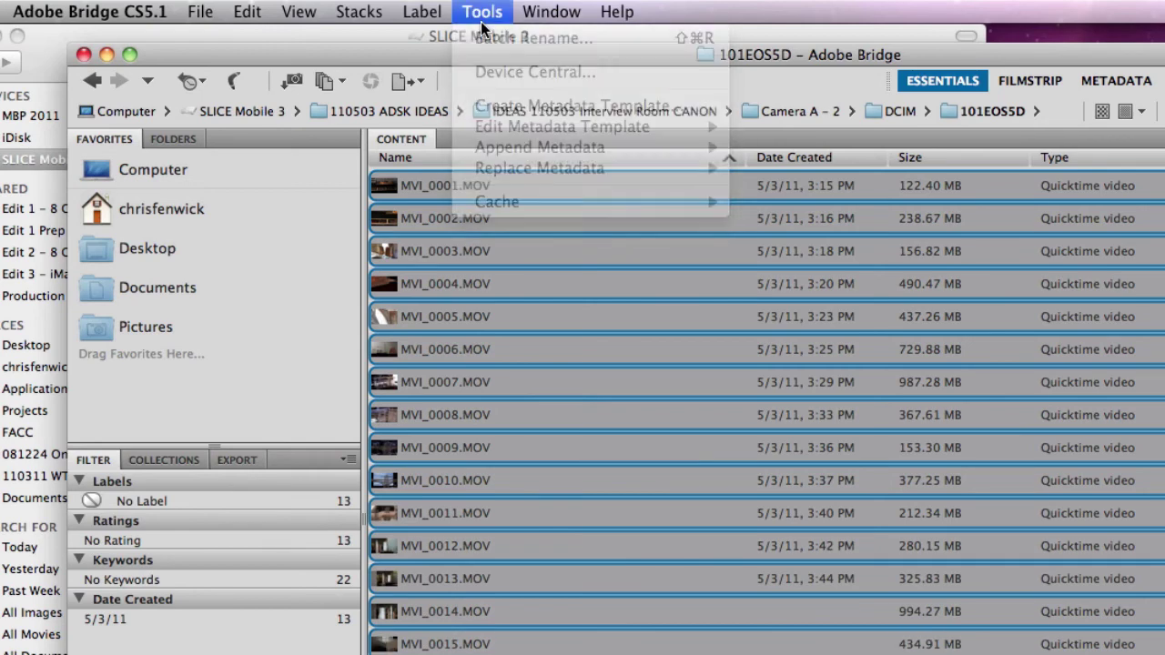
left_click(487, 36)
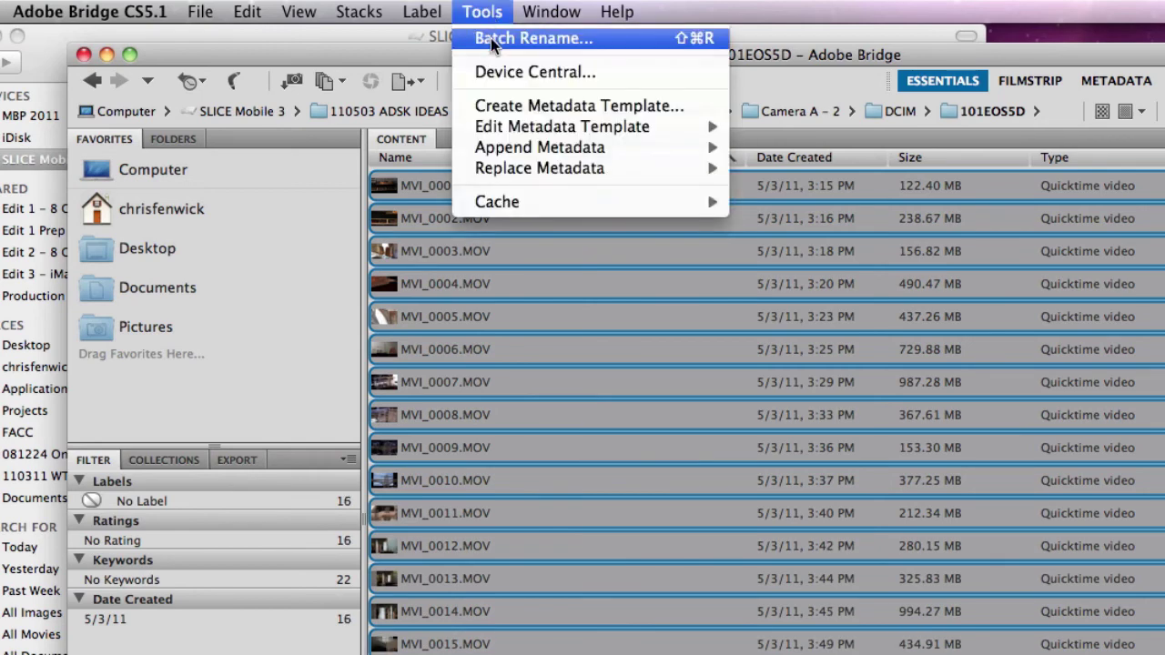
left_click(491, 38)
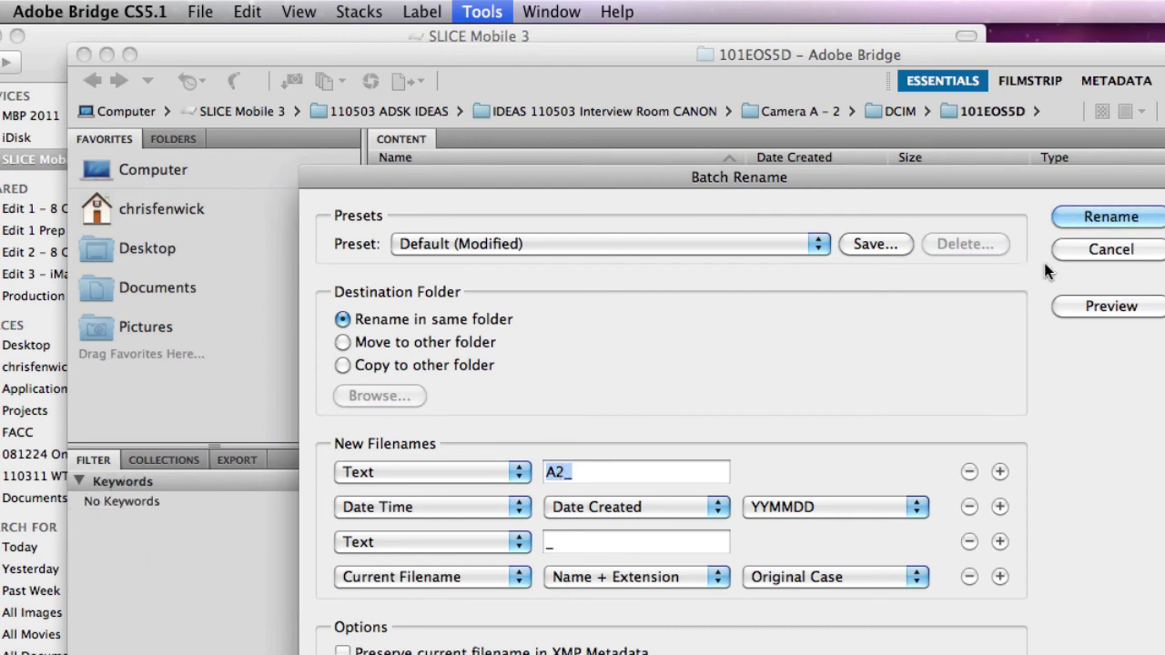
left_click(1098, 216)
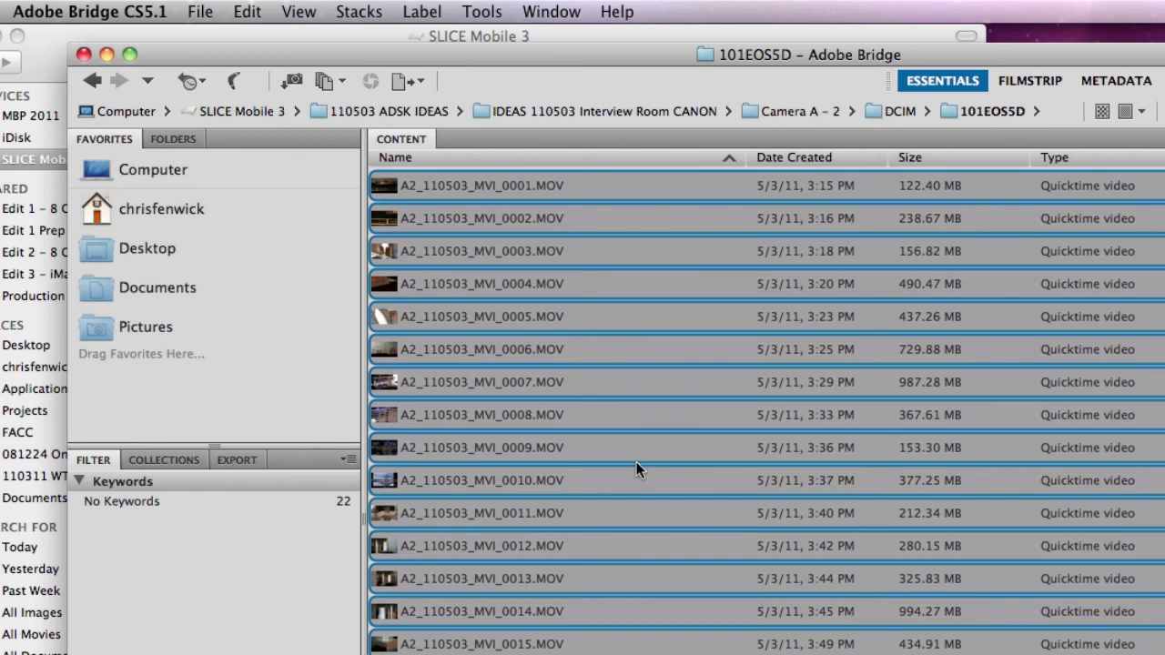
- Return to the Interview Room CANON folder and open Camera A - 3's 100EOS5D clip folder under DCIM
key("super+Up")
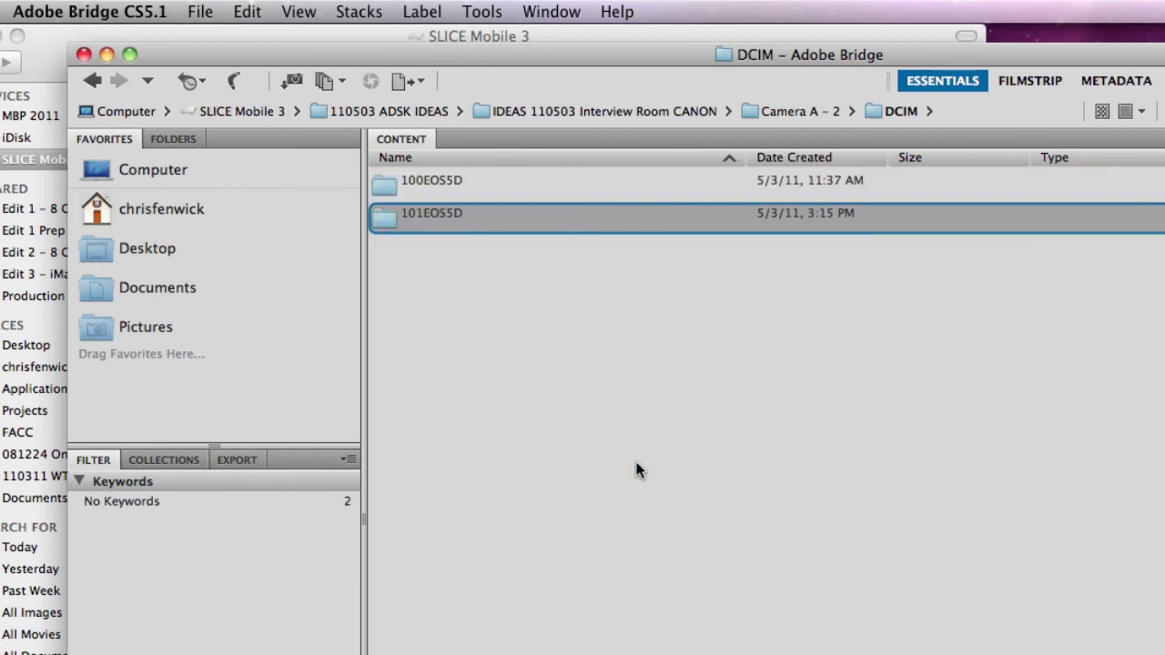
key("super+Up")
key("super+Up")
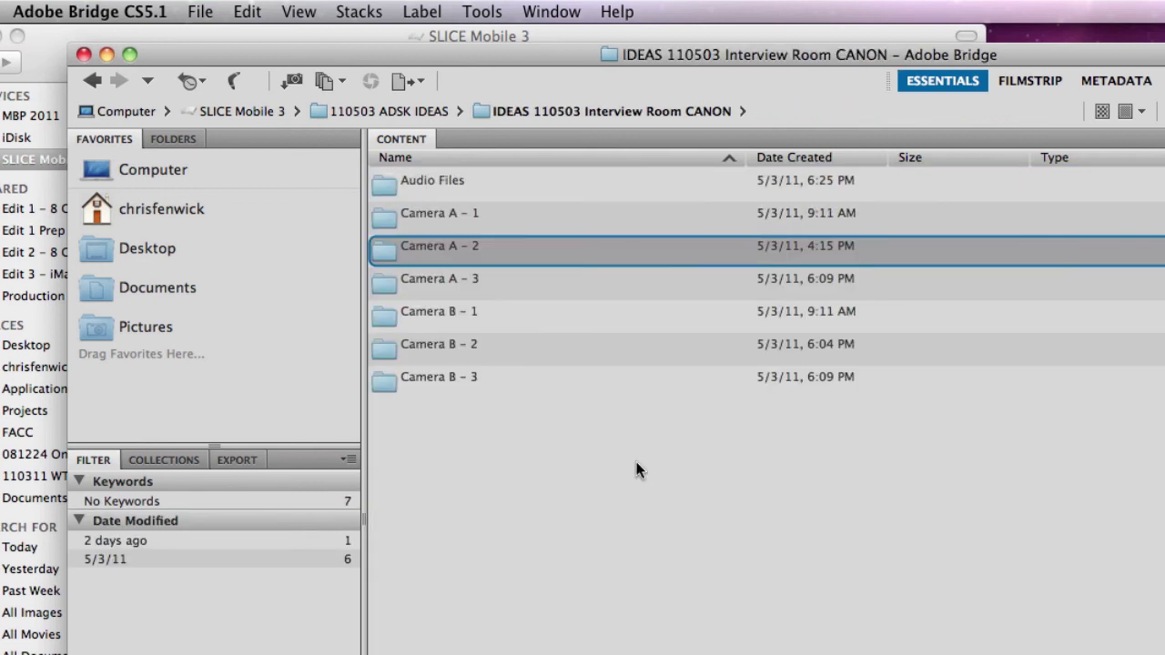
double_click(477, 284)
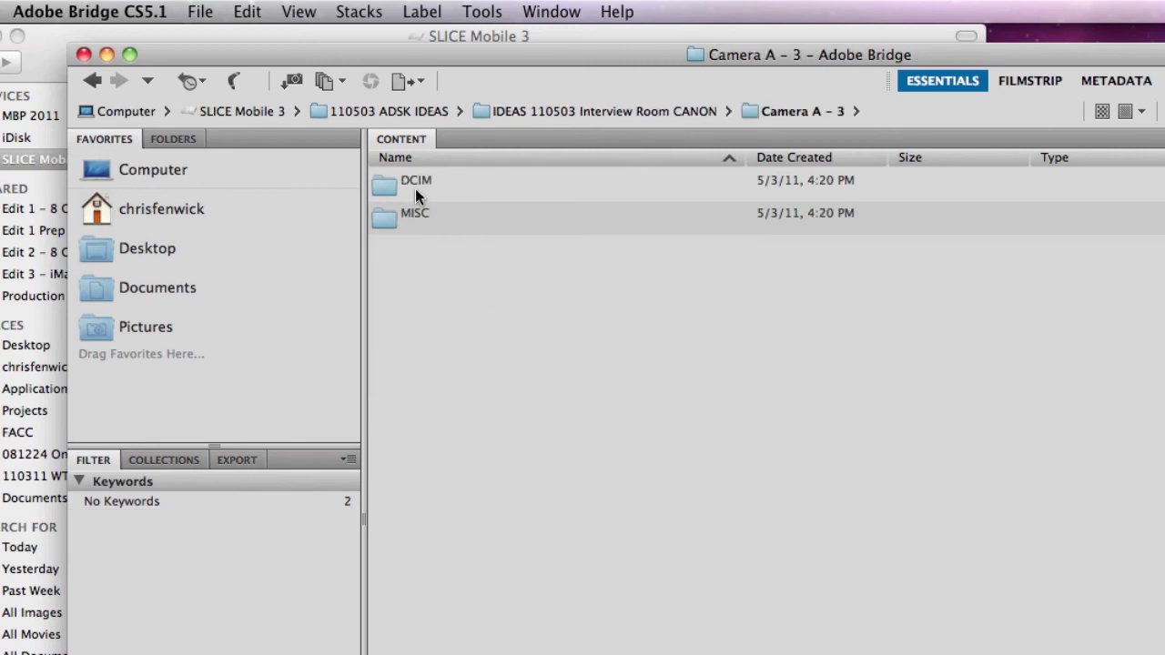
left_click(414, 181)
double_click(414, 181)
double_click(431, 180)
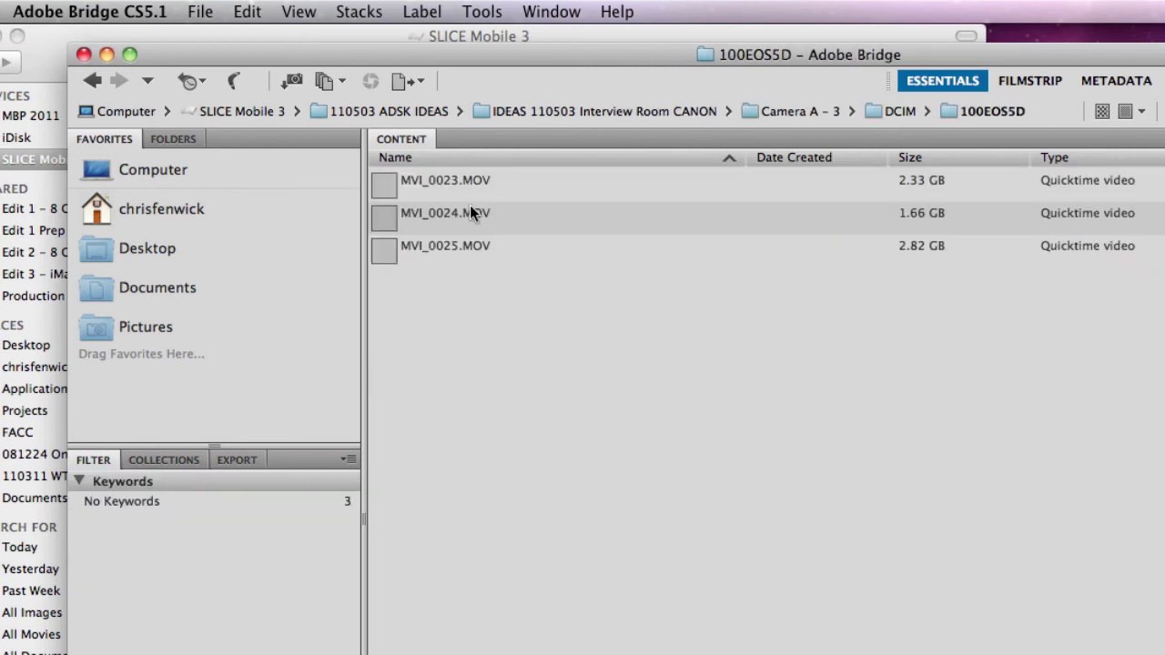
- Batch rename all clips in Camera A - 3's 100EOS5D folder, changing the prefix text to A3_ and keeping the other naming settings
key("super+a")
left_click(481, 11)
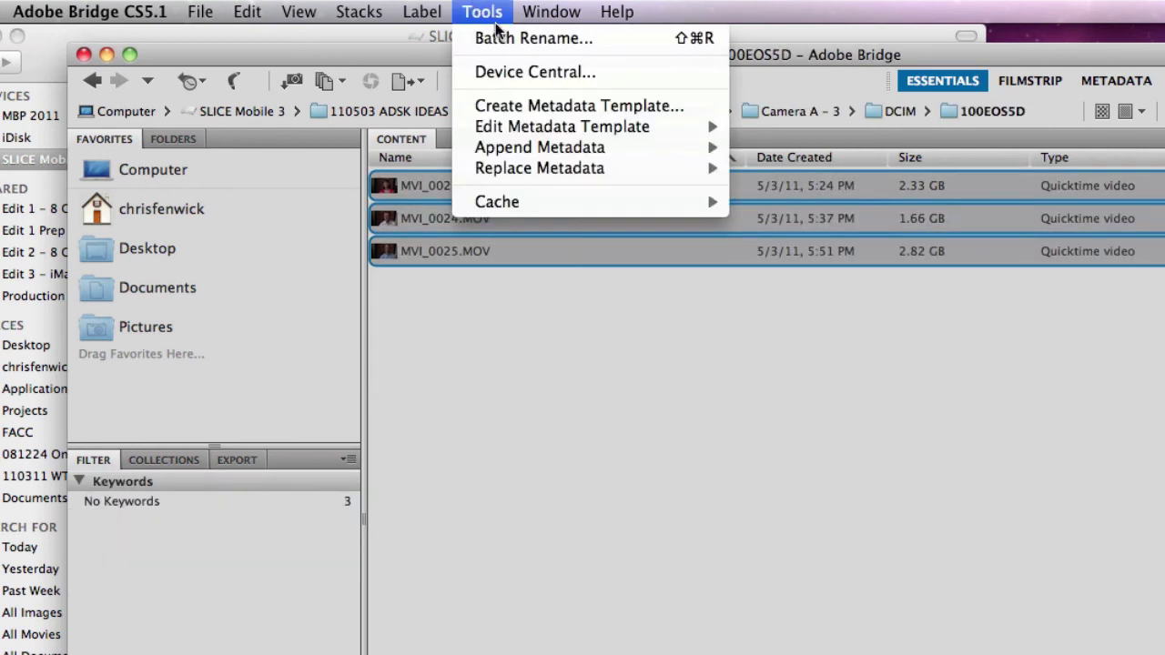
left_click(502, 38)
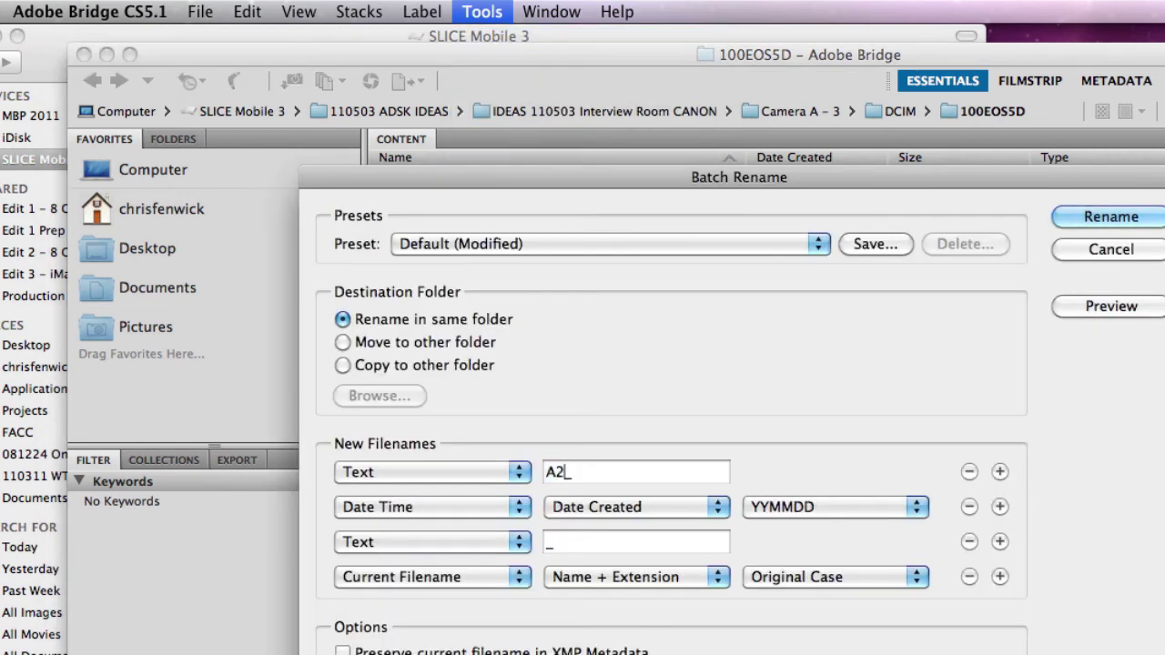
type("_")
key("BackSpace")
key("BackSpace")
type("3_")
key("Return")
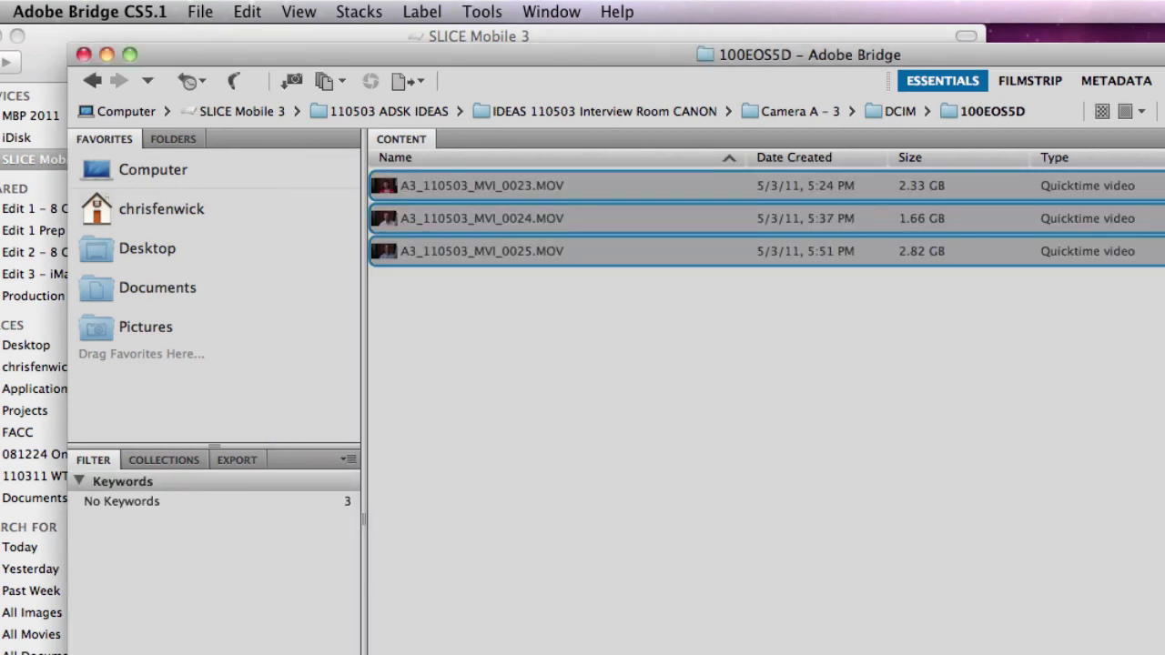